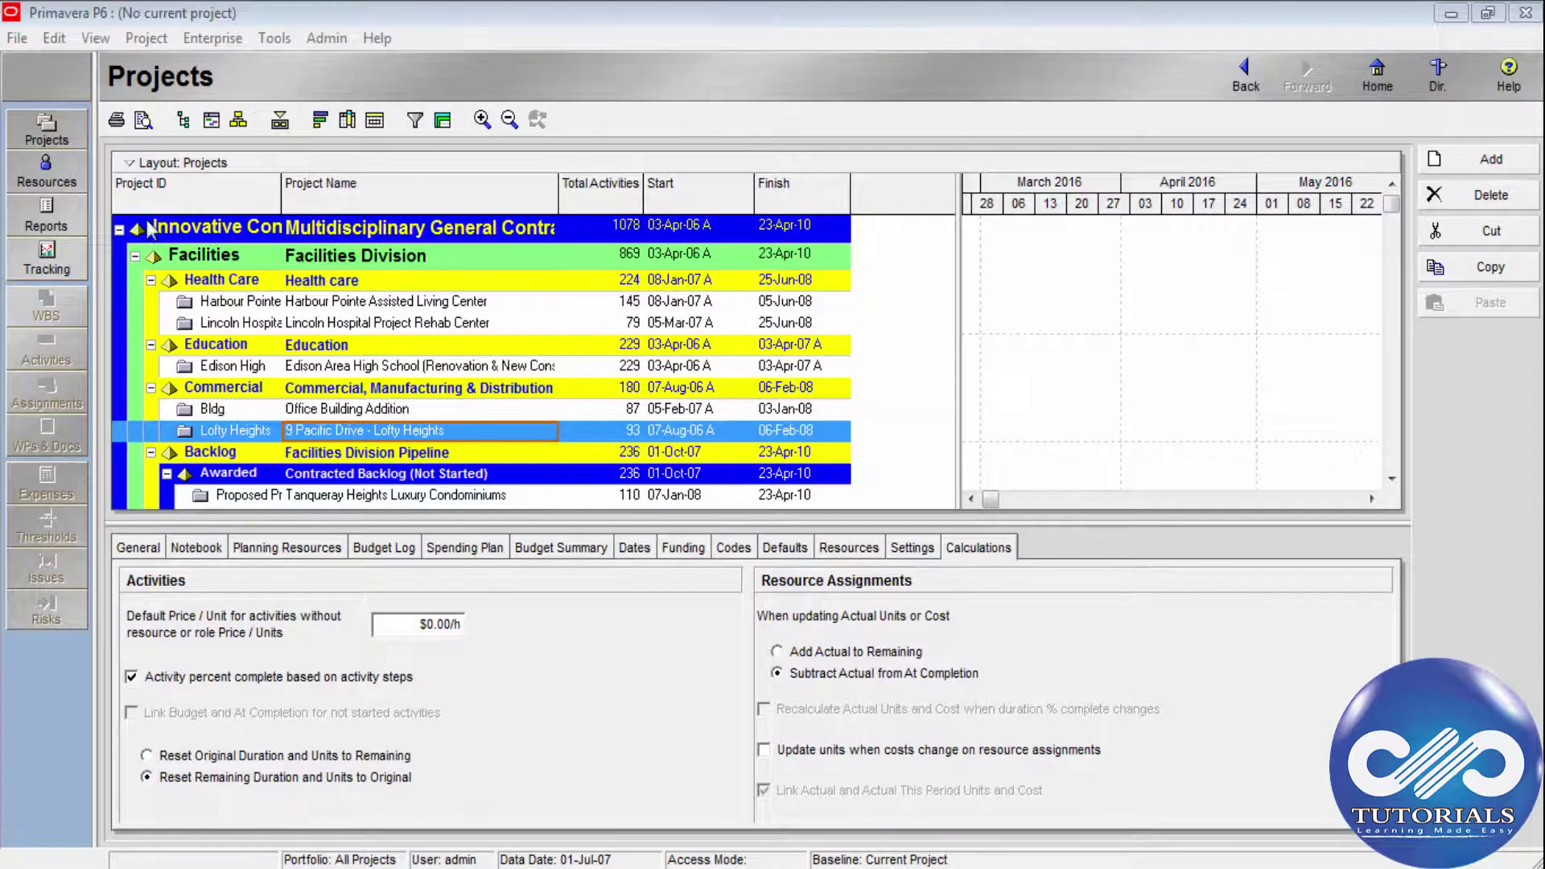
Step: Select the Tanqueray Heights Luxury Condominiums project in the Projects view
left_click(390, 366)
scroll(392, 362, "down", 1)
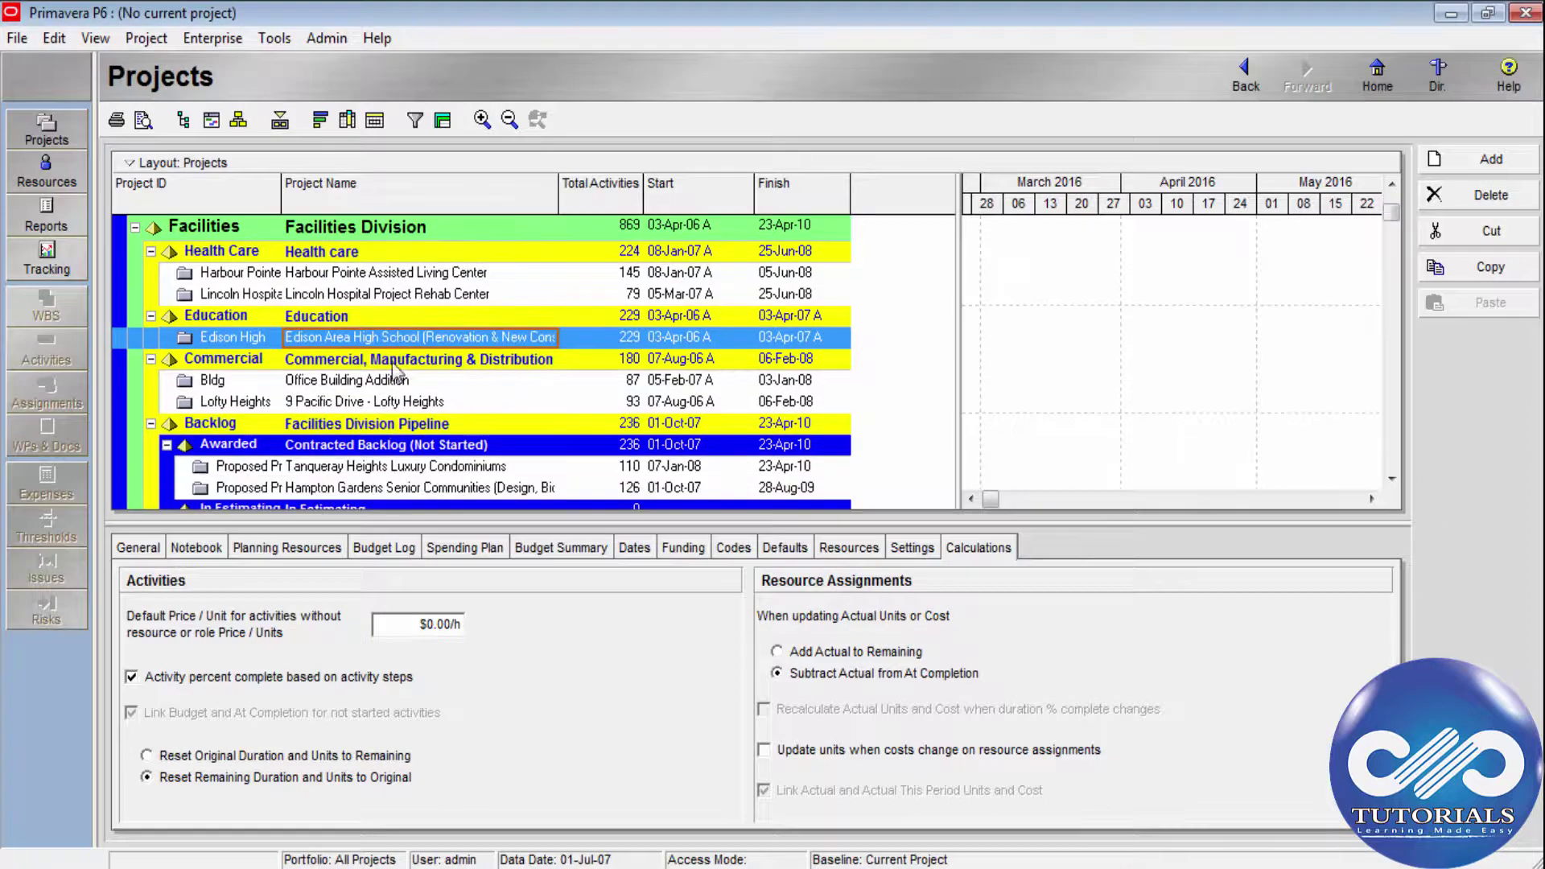
left_click(405, 468)
scroll(405, 468, "down", 1)
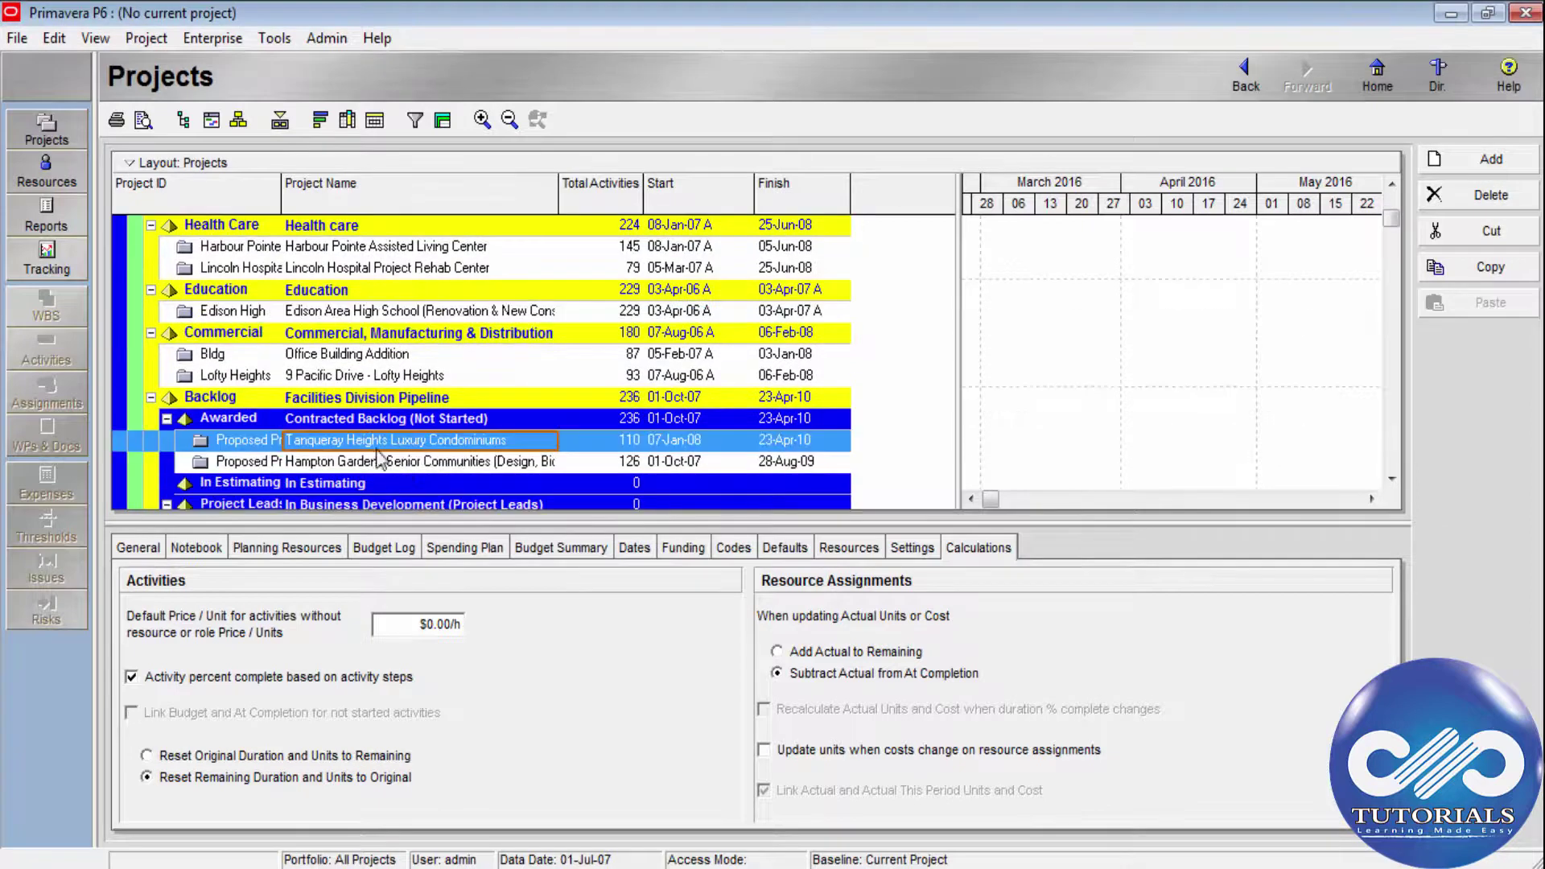
Step: Open the Tanqueray Heights project's activities via its context menu
right_click(453, 445)
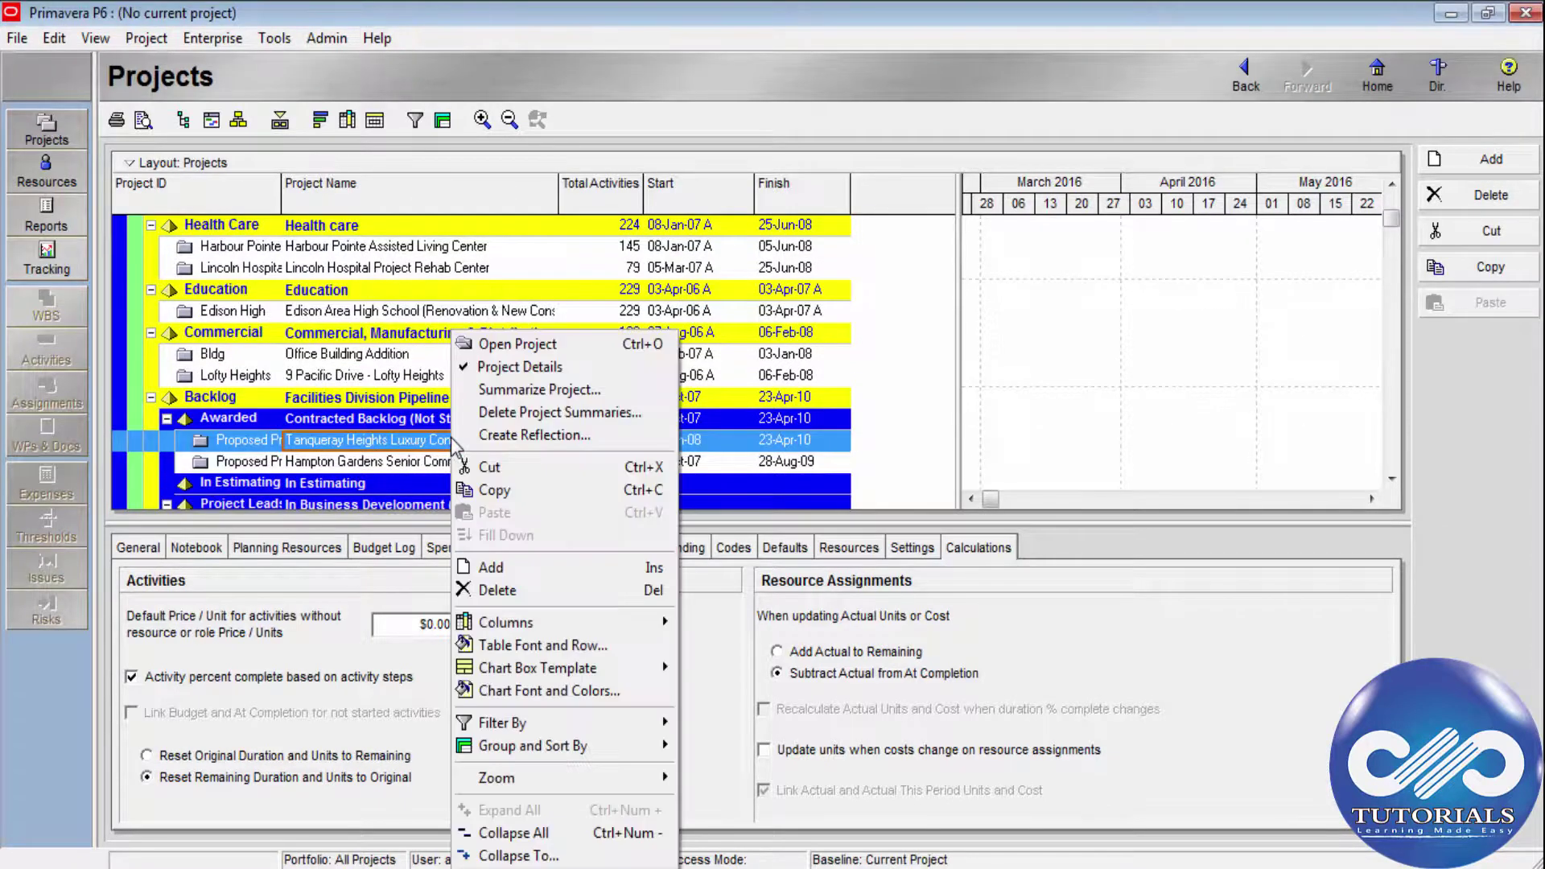
left_click(508, 343)
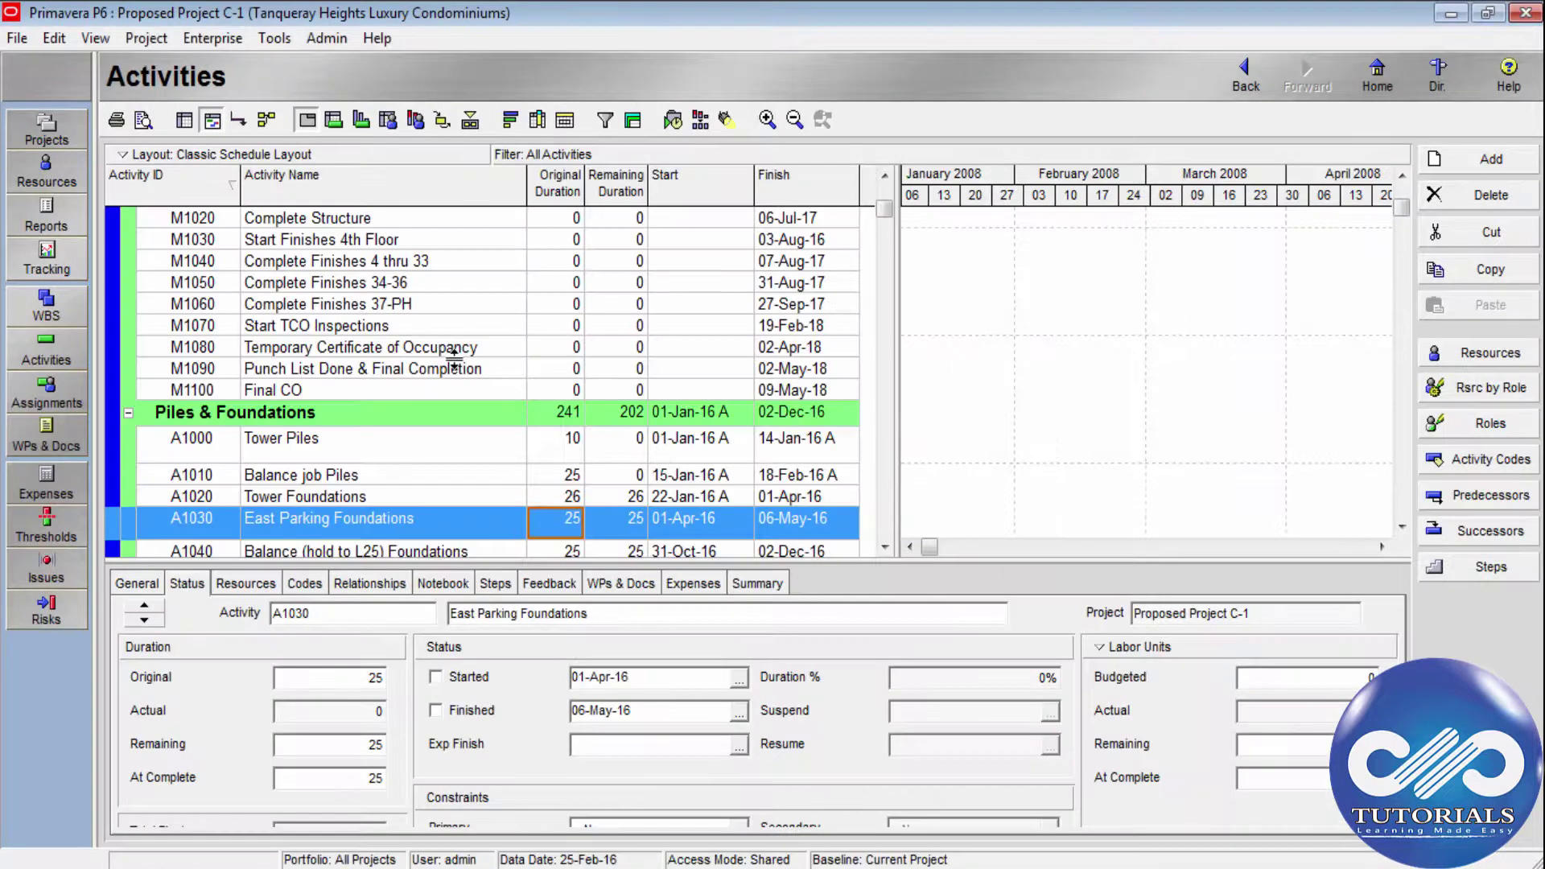
scroll(373, 393, "up", 1)
scroll(373, 393, "down", 1)
scroll(374, 405, "down", 2)
type("3")
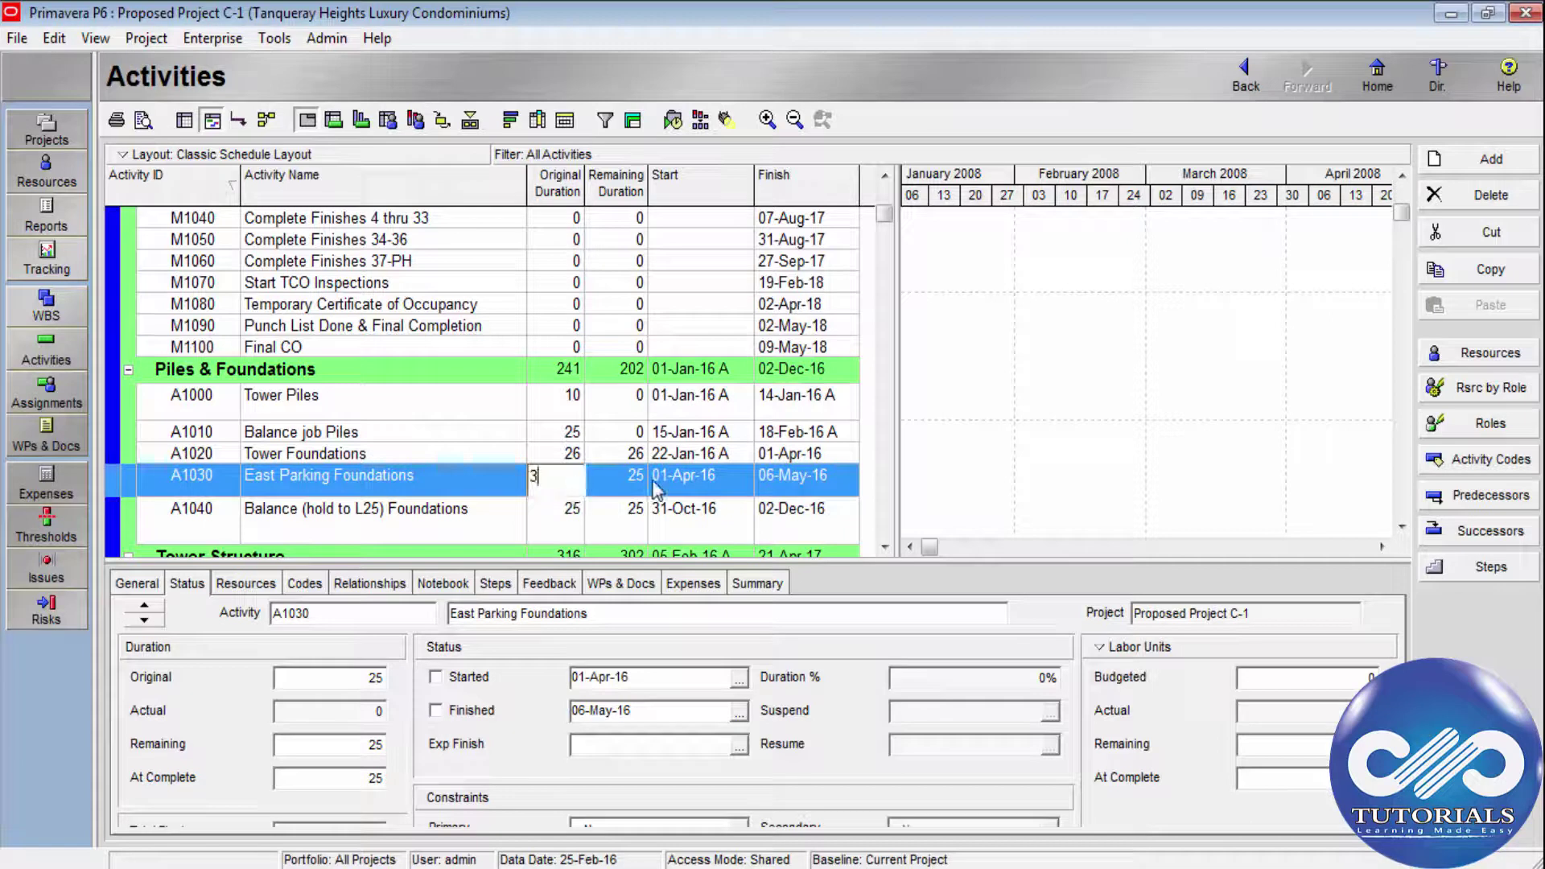
type("5")
key("Return")
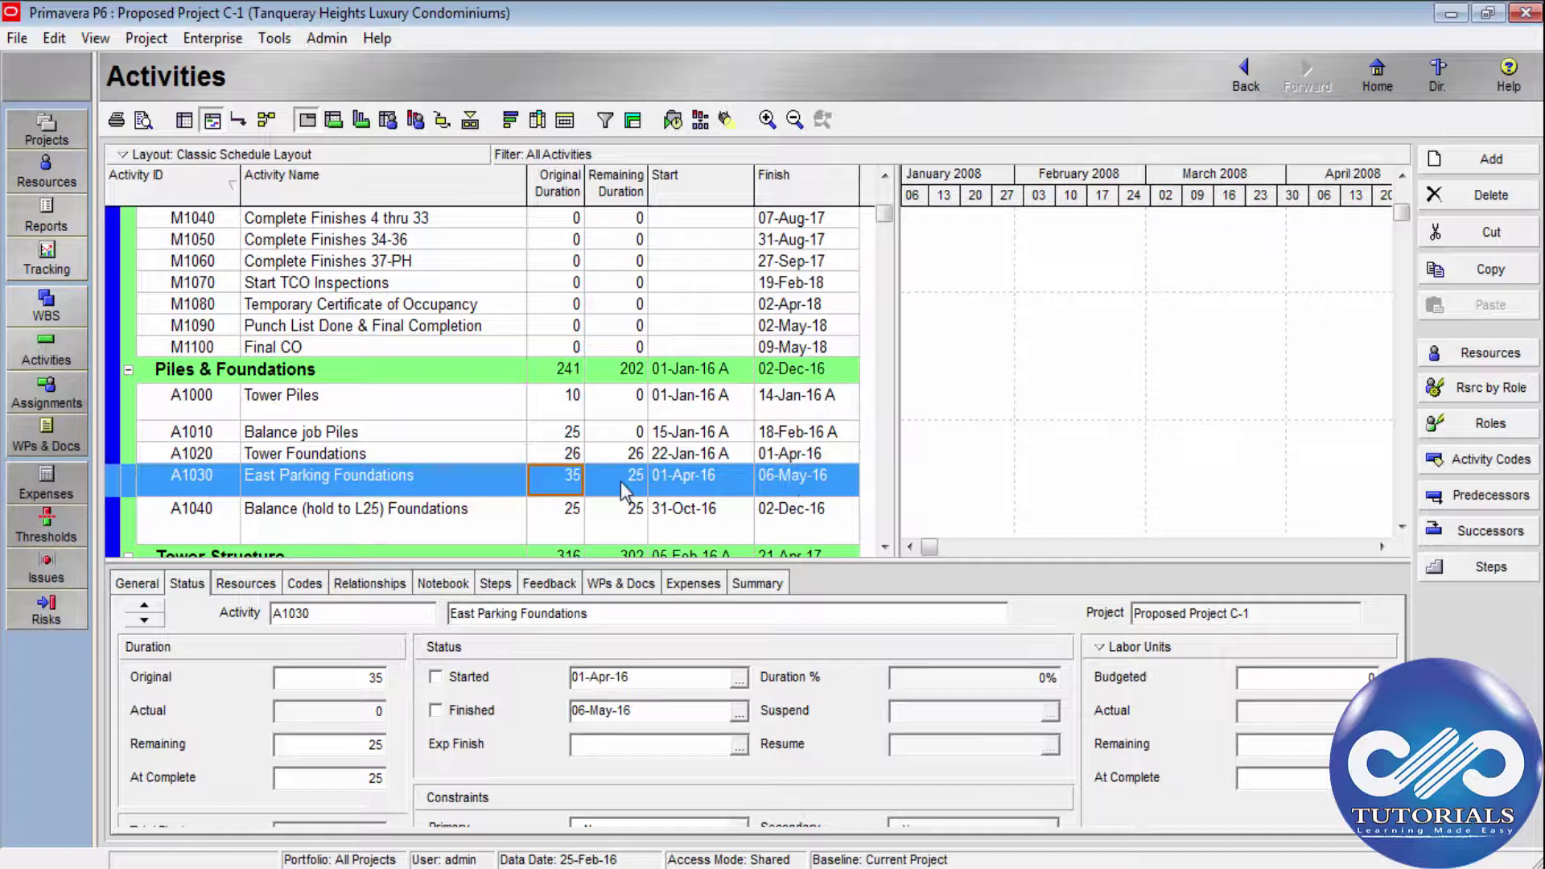
left_click(574, 486)
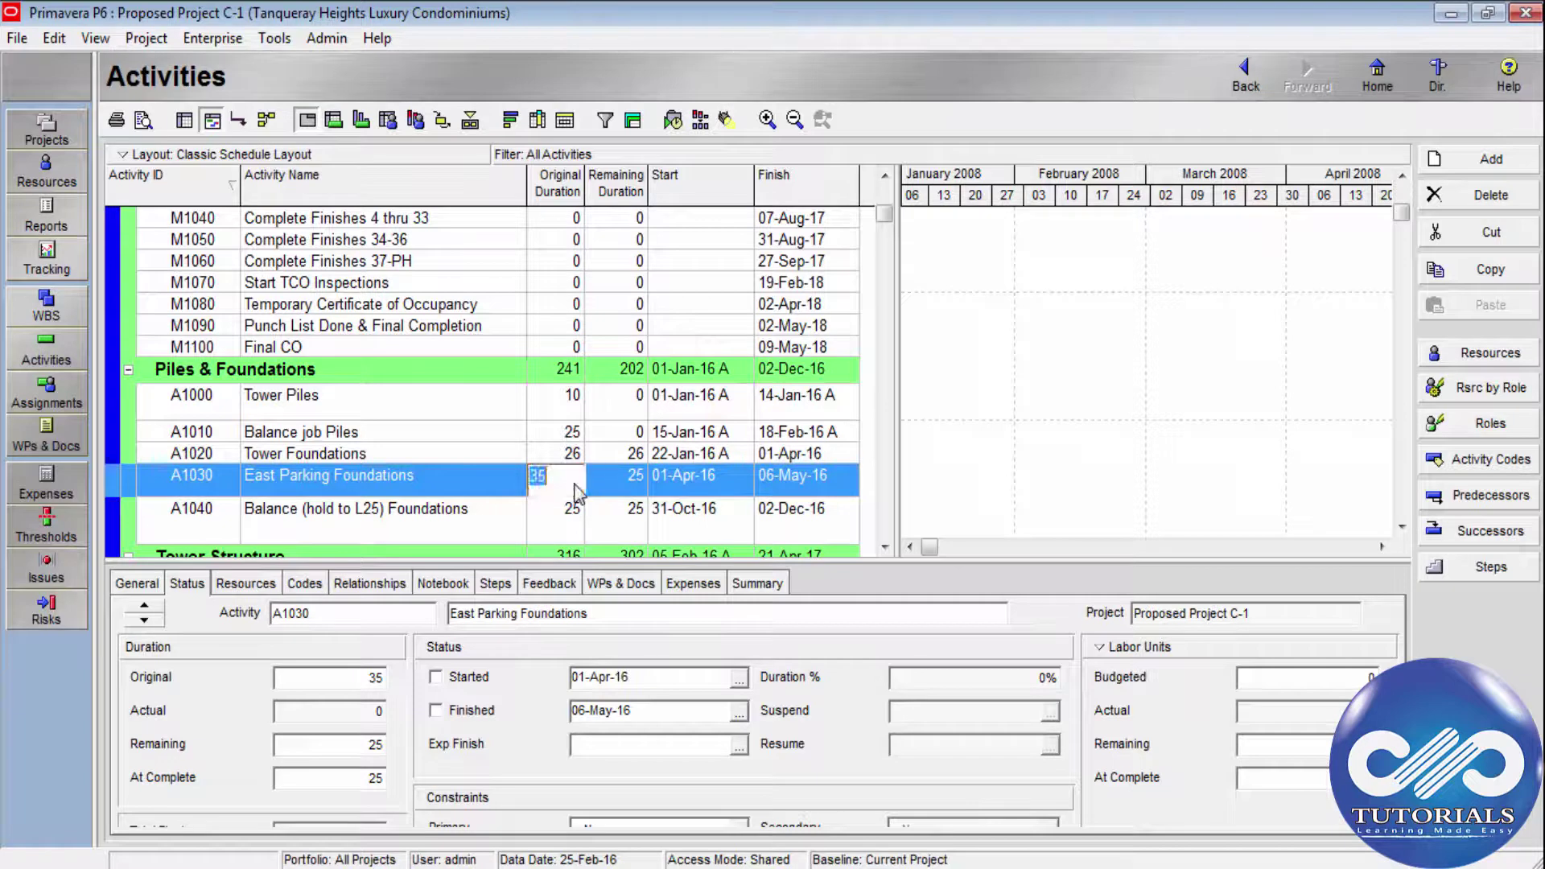
type("25")
left_click(617, 476)
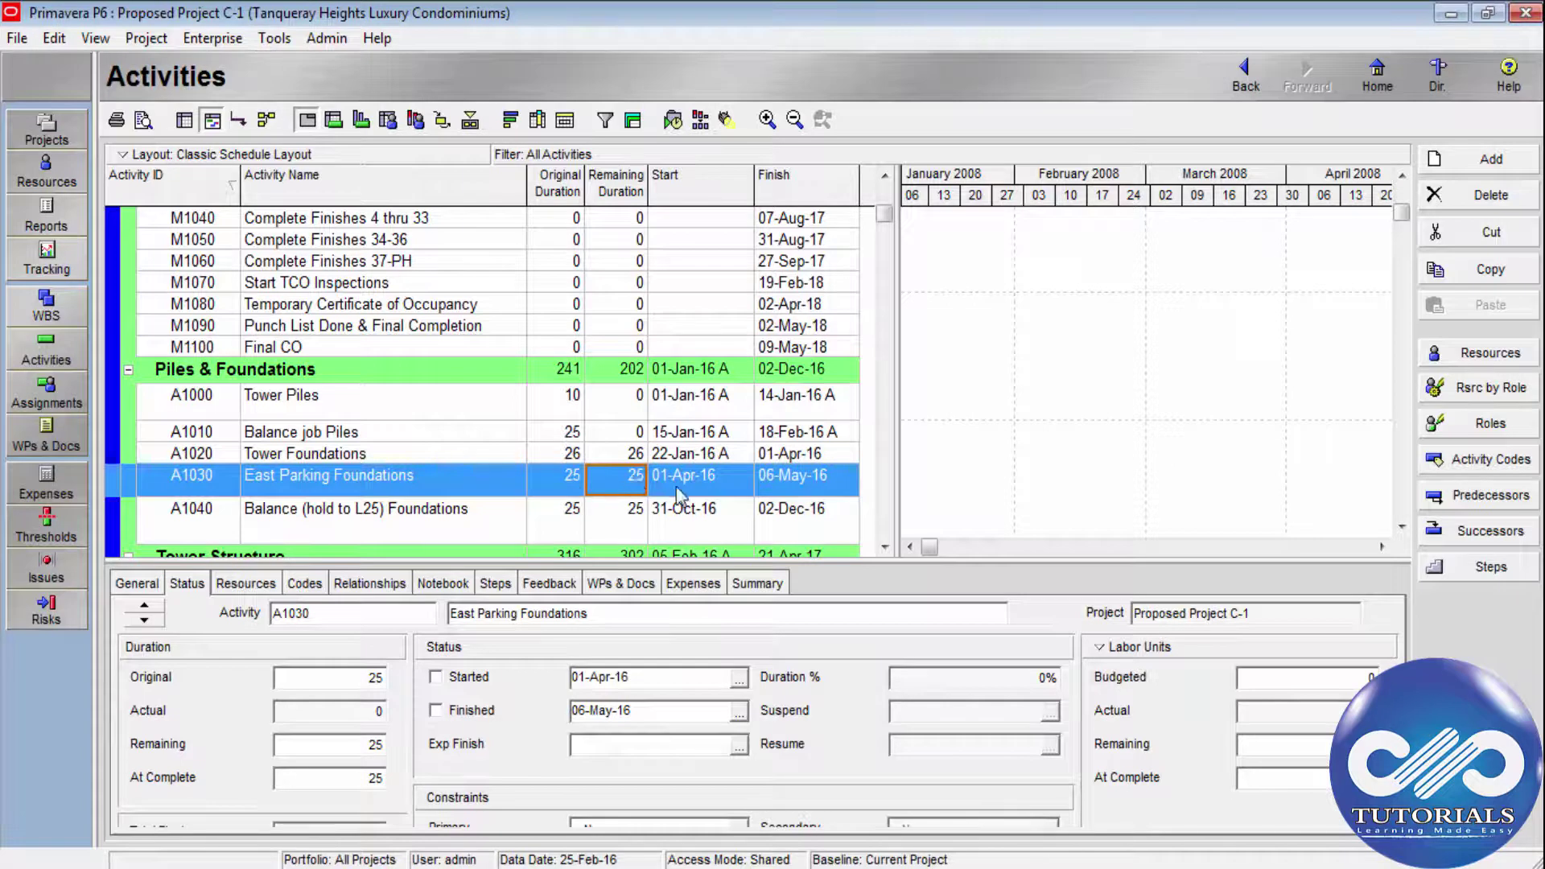
left_click(576, 484)
type("3")
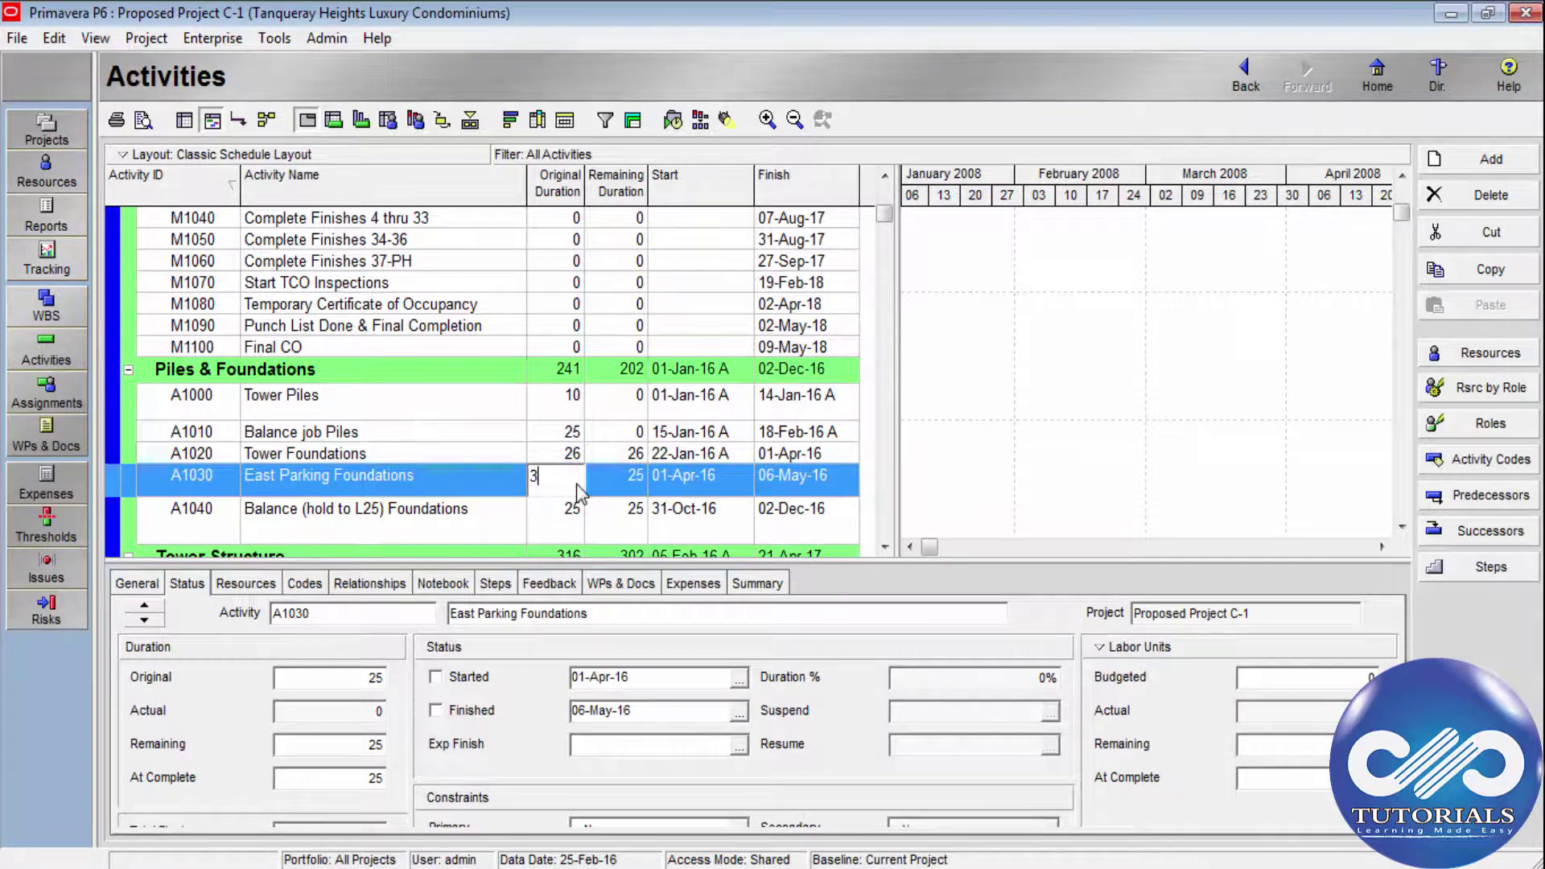
type("5")
key("Return")
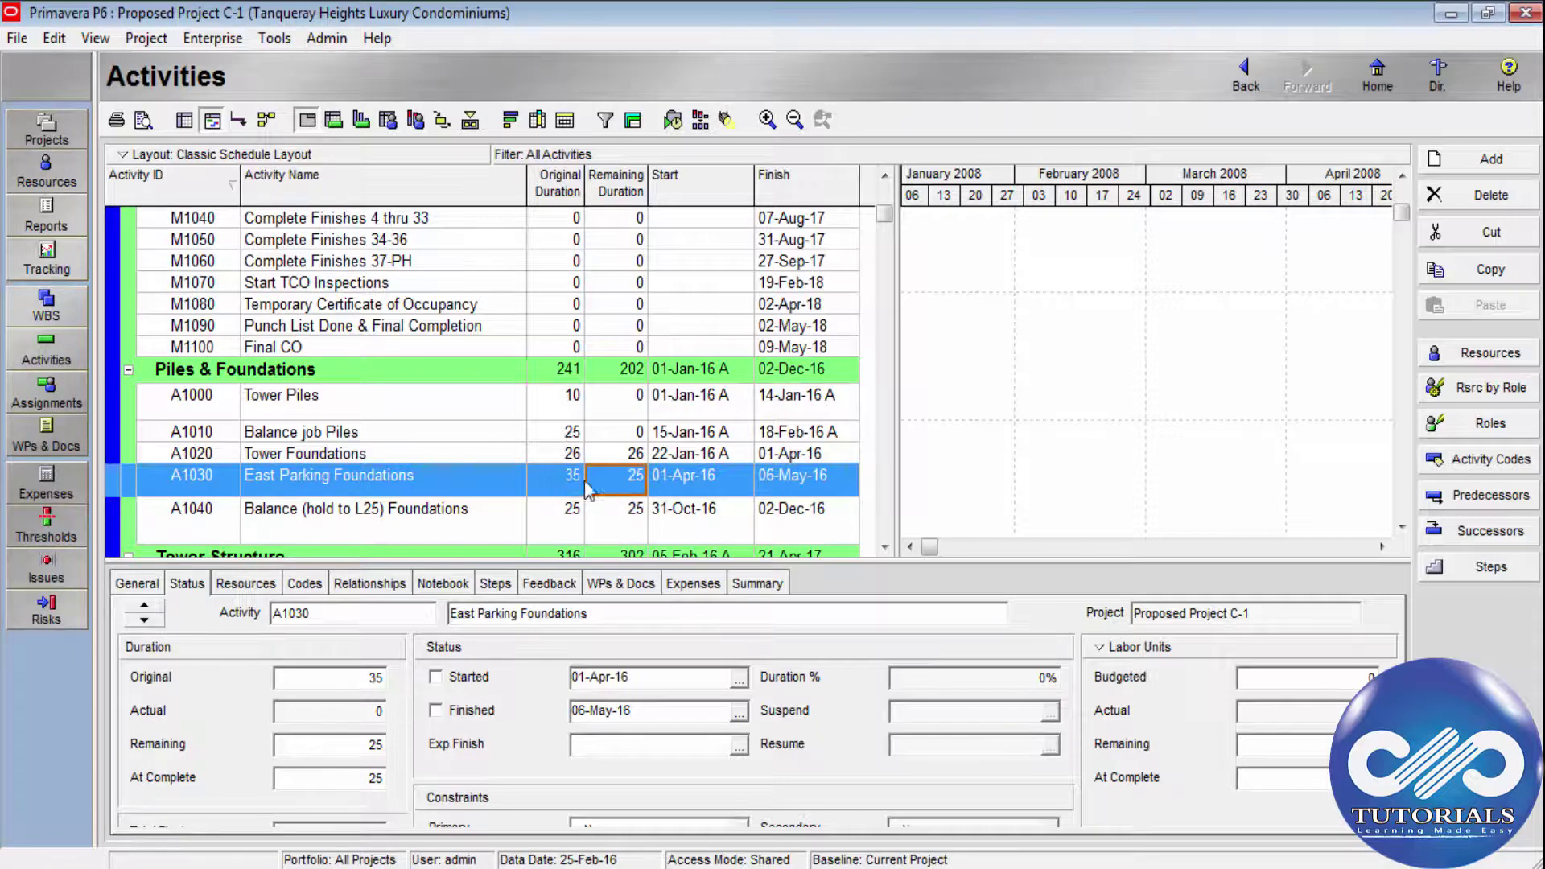
type("25")
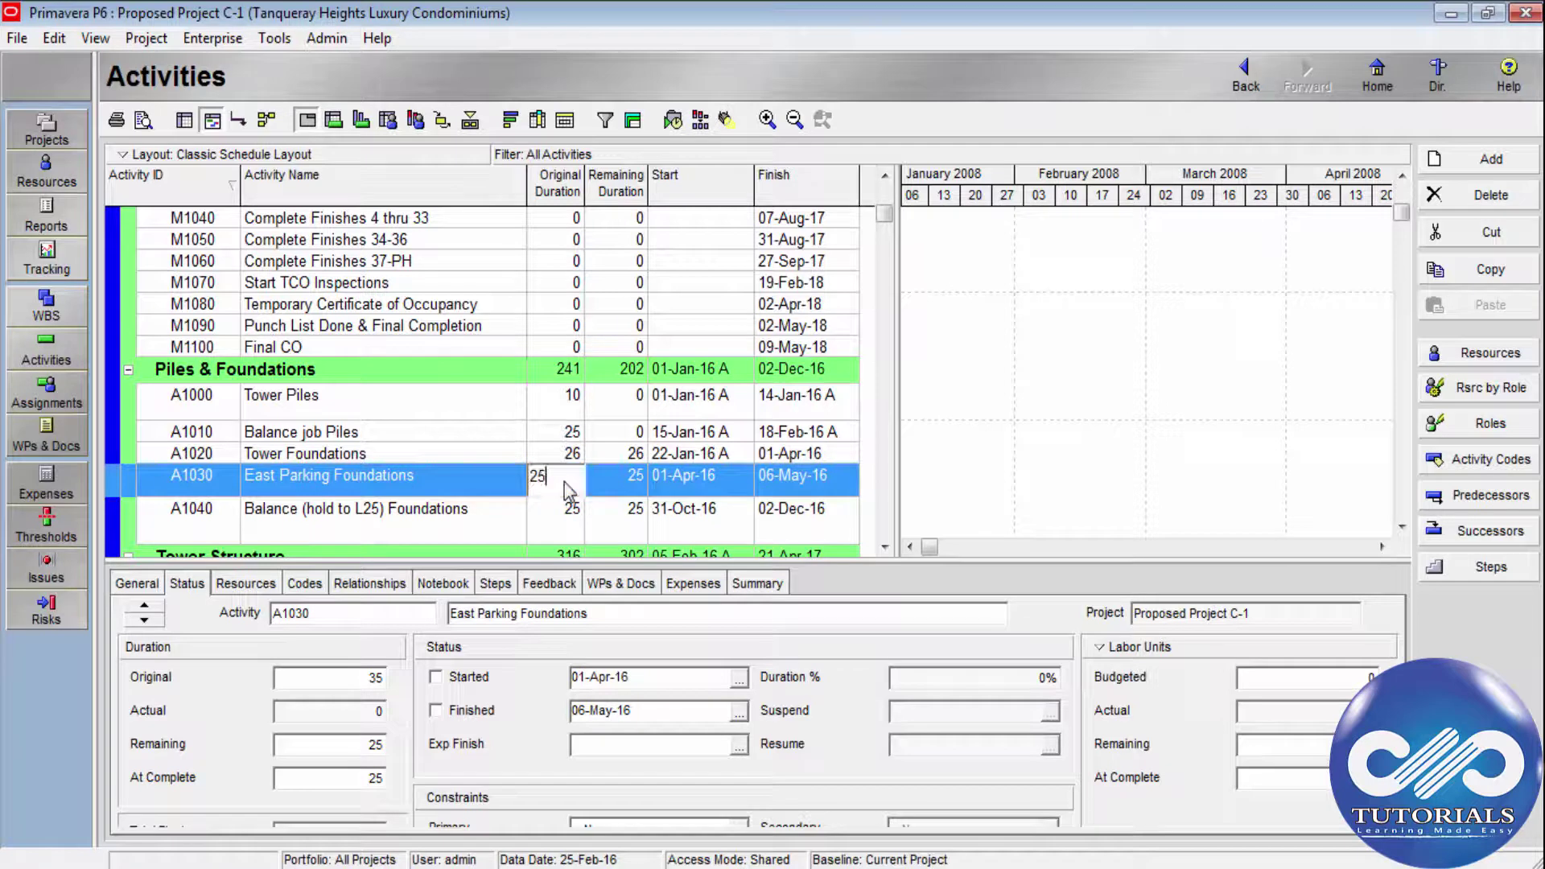
key("Return")
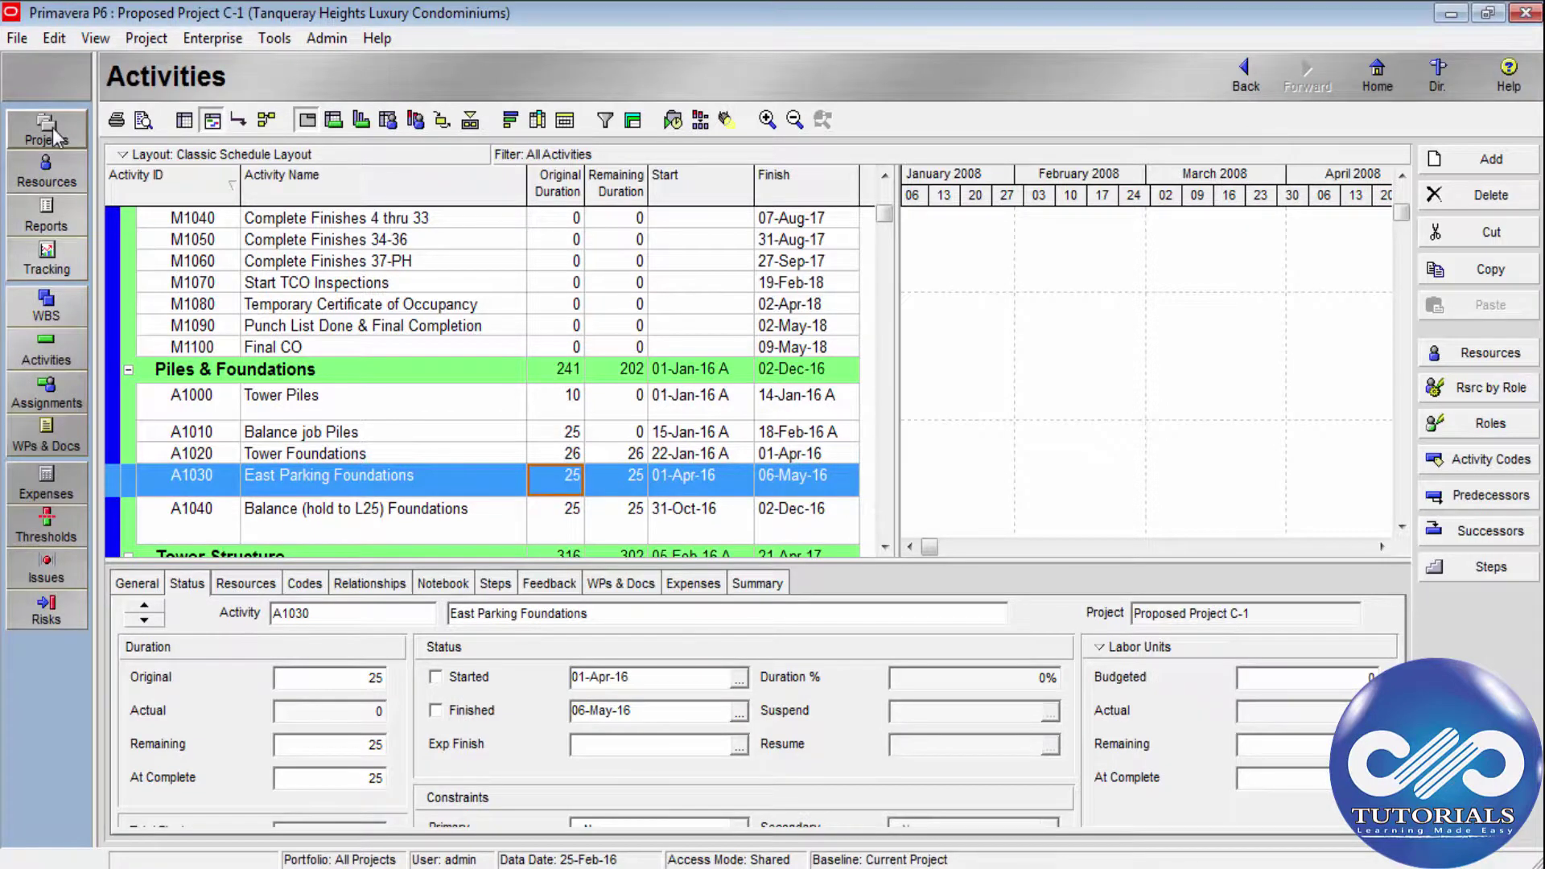
Step: Return to the Projects list and show the project's Calculations options after the Notebook
left_click(52, 127)
left_click_drag(271, 465, 338, 479)
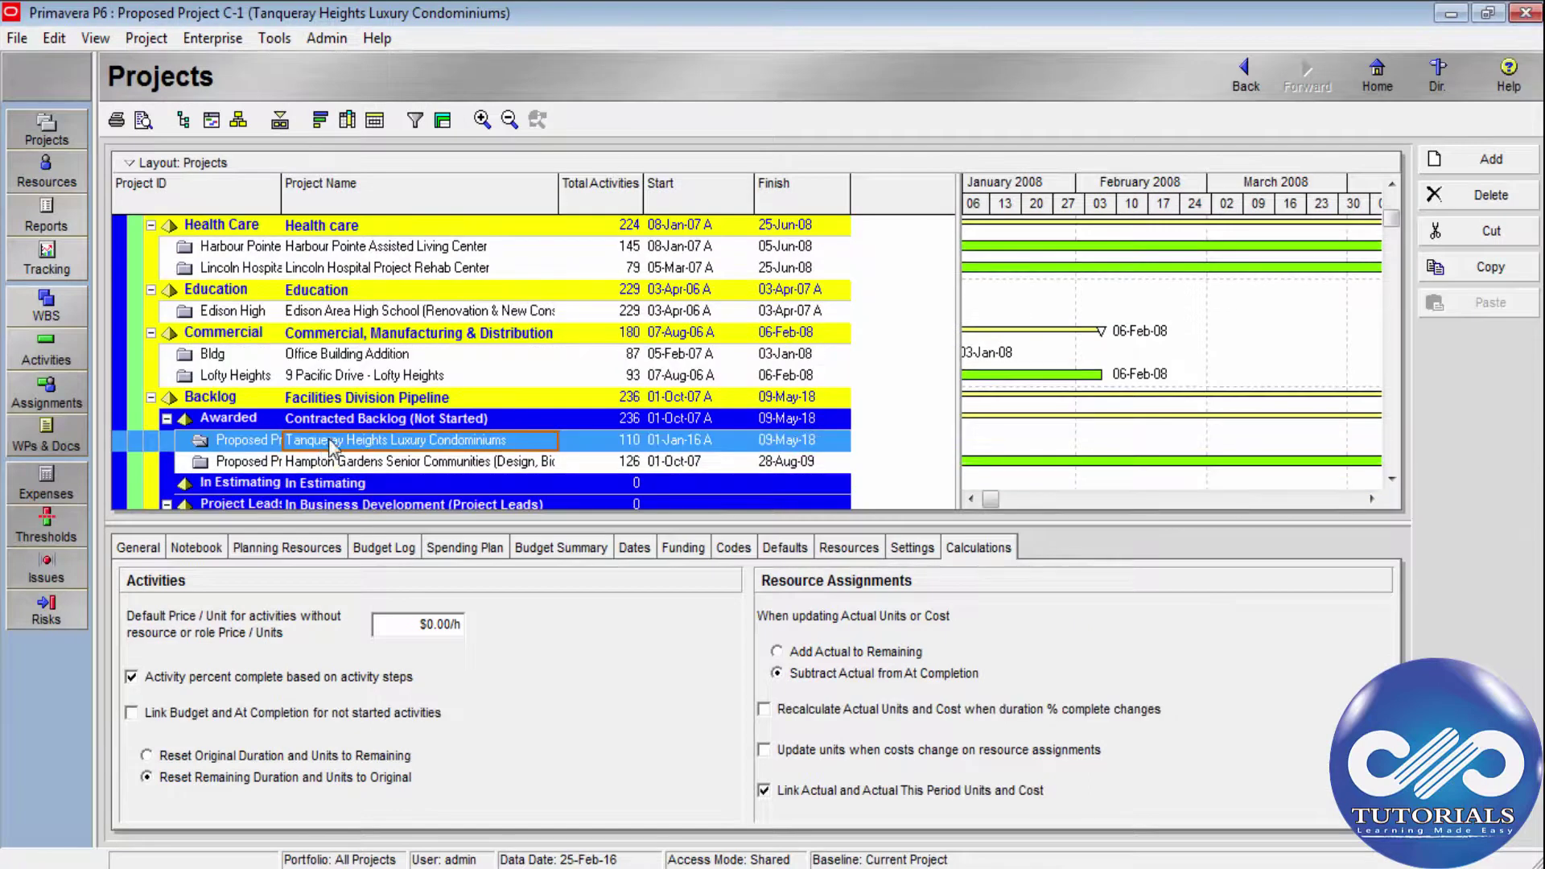
left_click(199, 548)
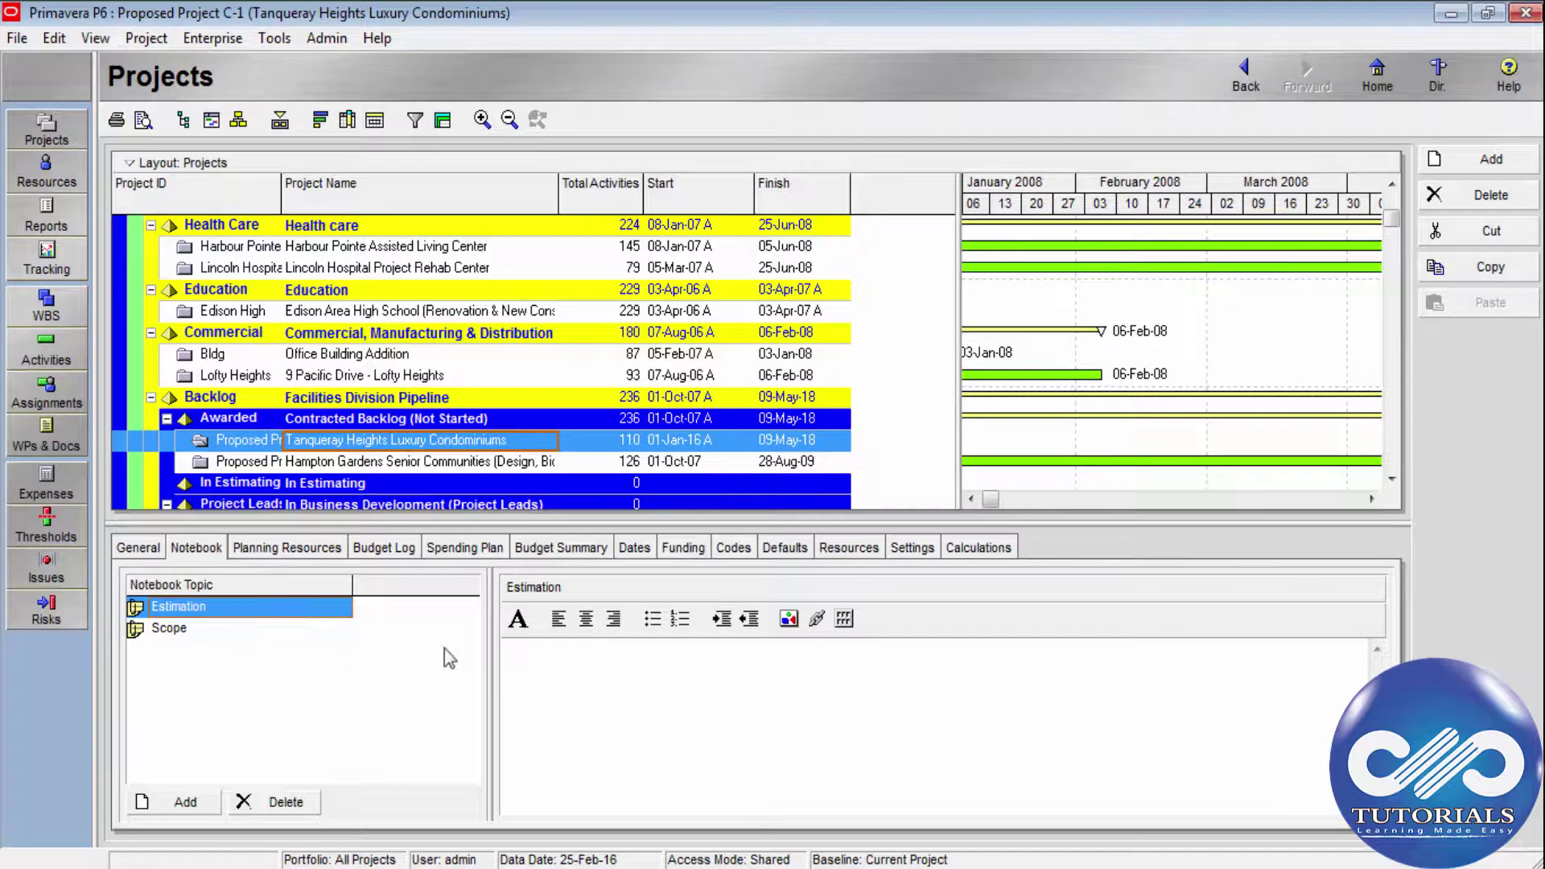
left_click(981, 549)
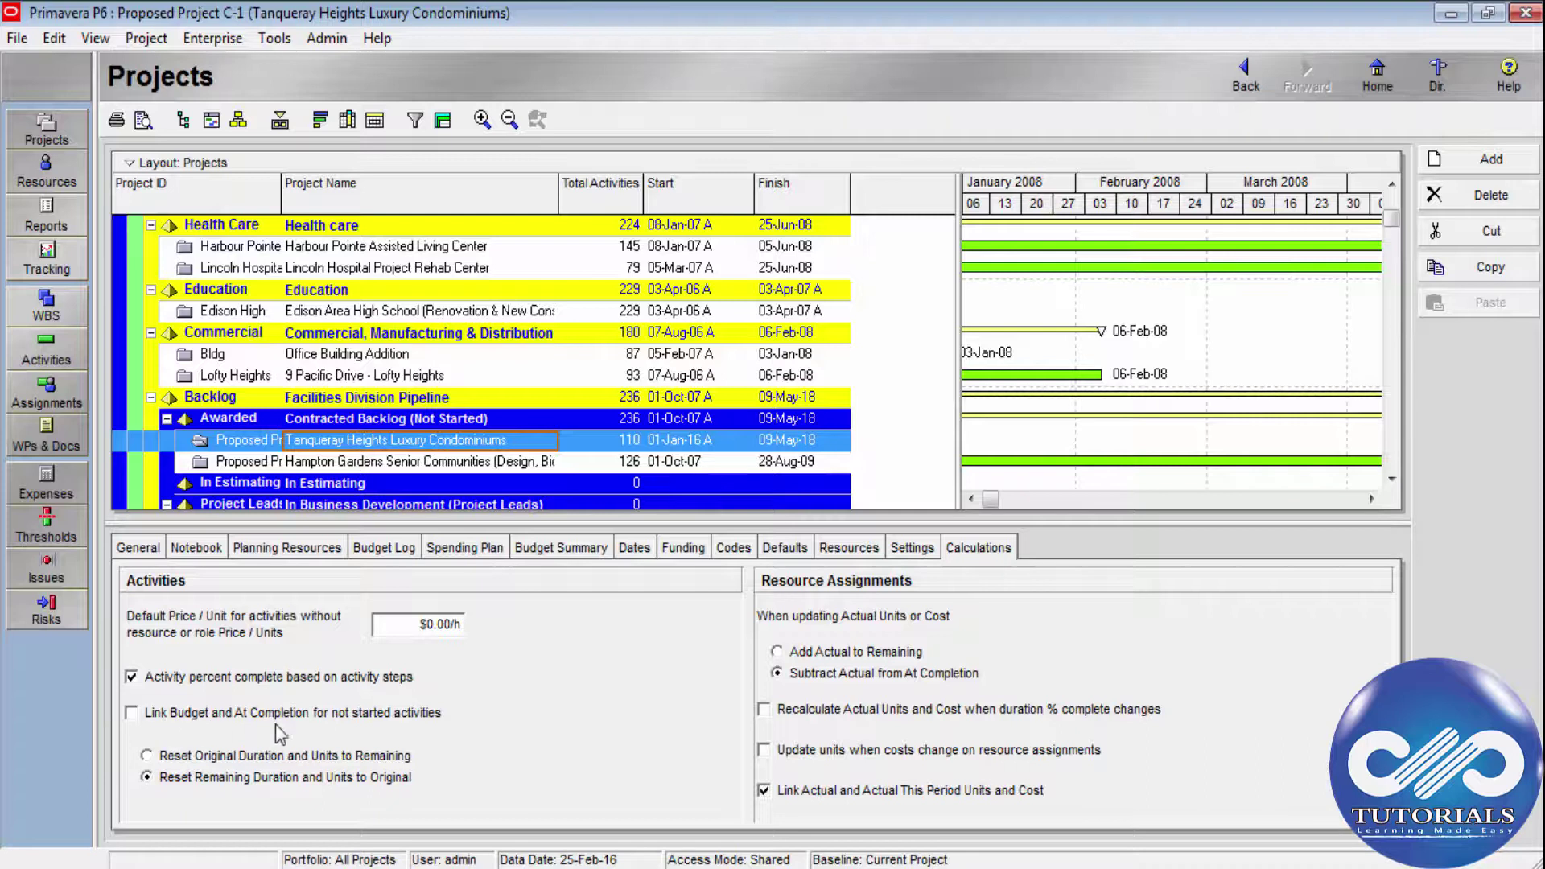
Step: Enable 'Link Budget and At Completion for not started activities' and accept recalculating remaining costs from budgets
left_click(132, 714)
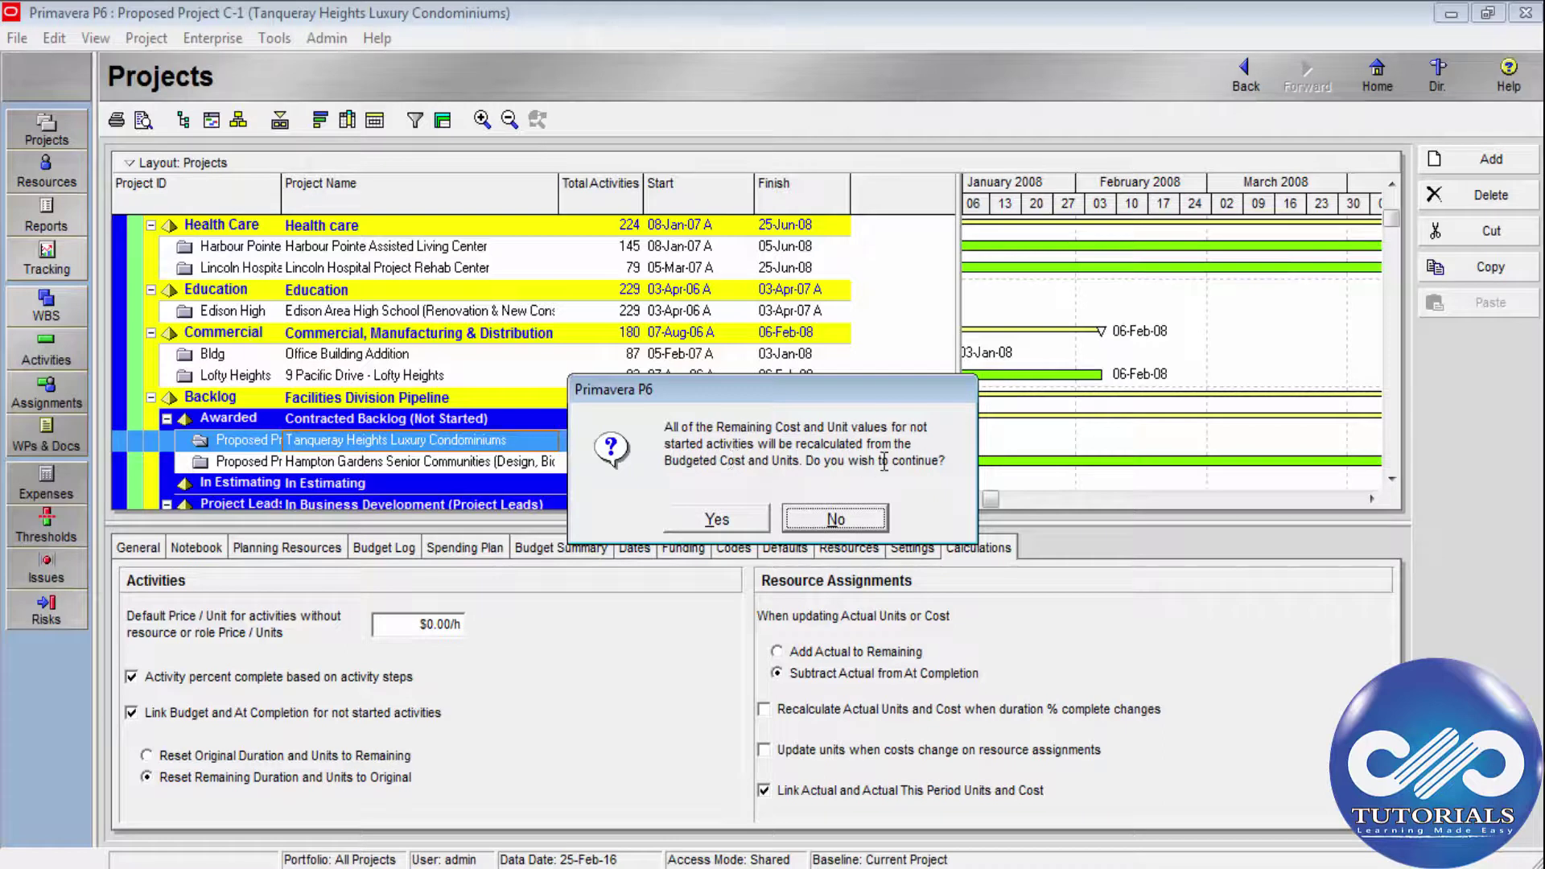
left_click(719, 519)
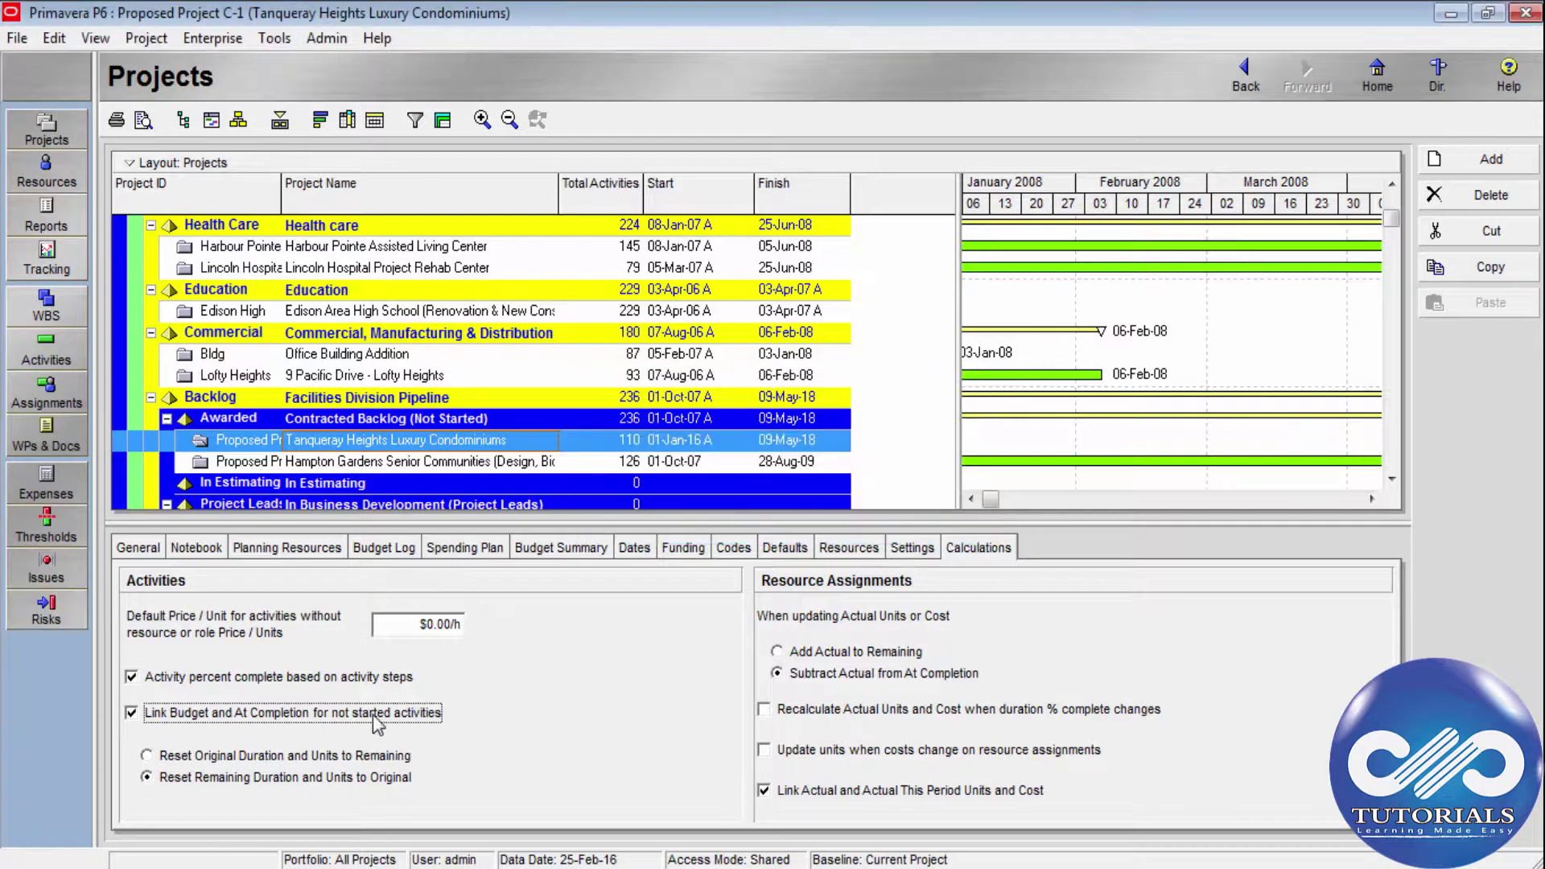
Step: Open the proposed project's activities and commit East Parking Foundations' original duration as 35 days
right_click(422, 447)
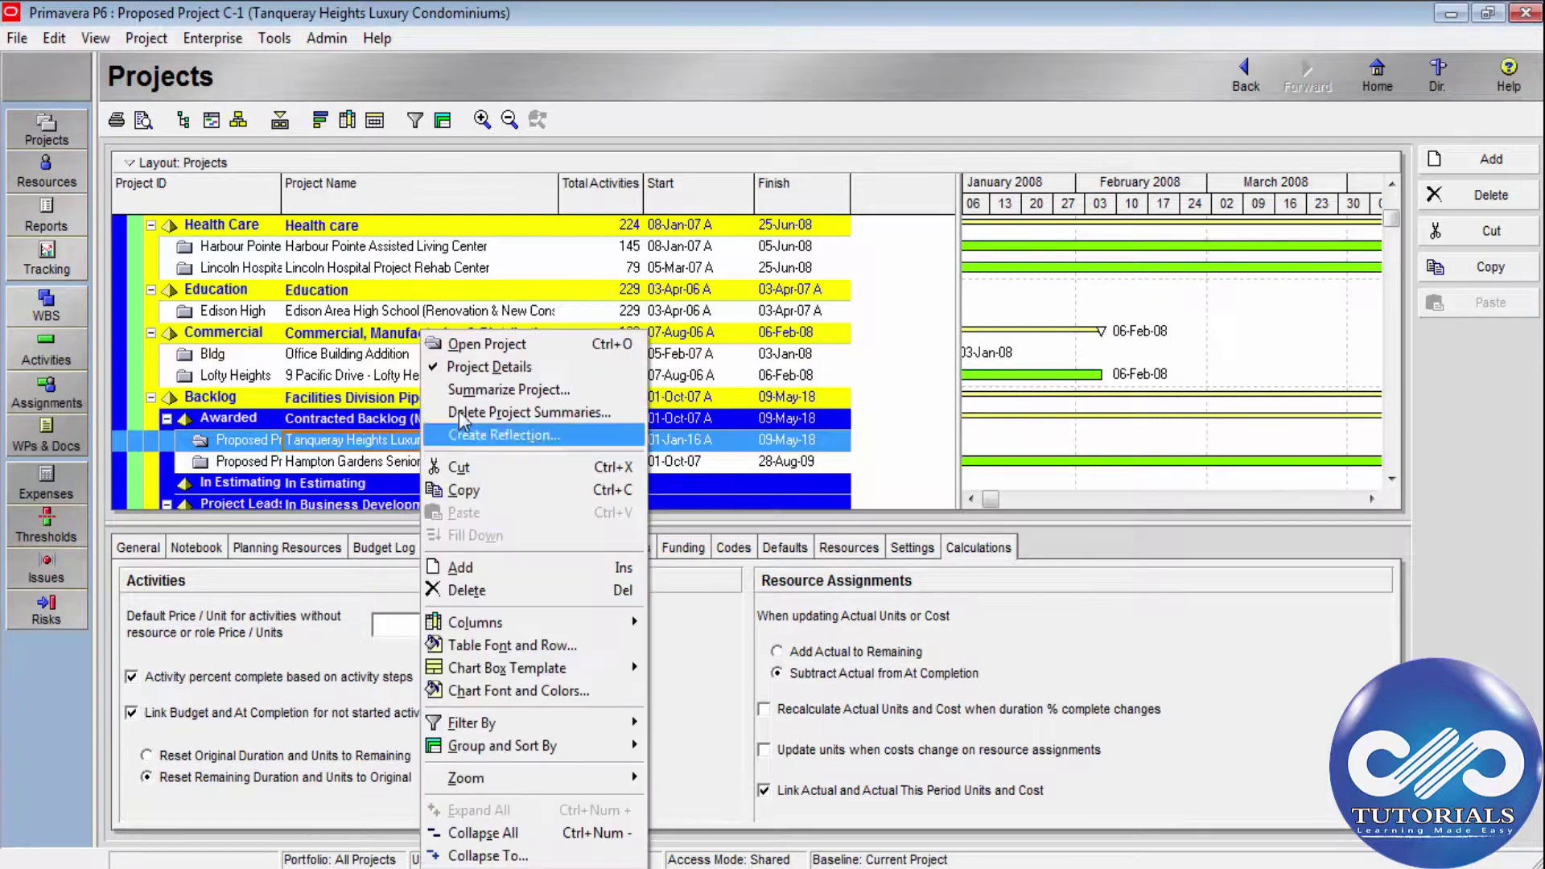
left_click(499, 351)
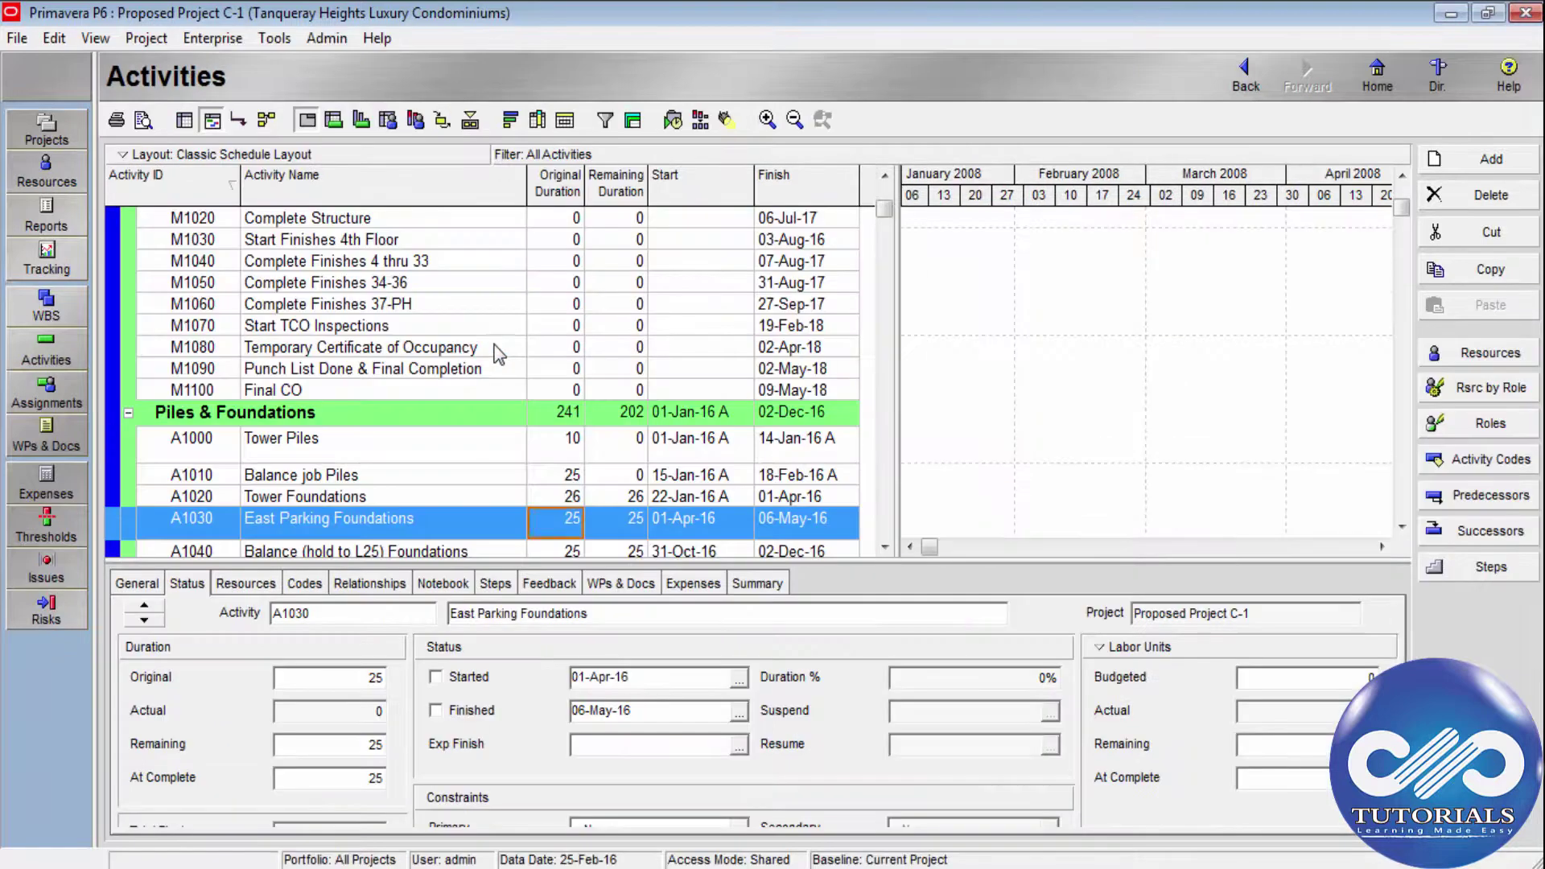
scroll(406, 436, "down", 2)
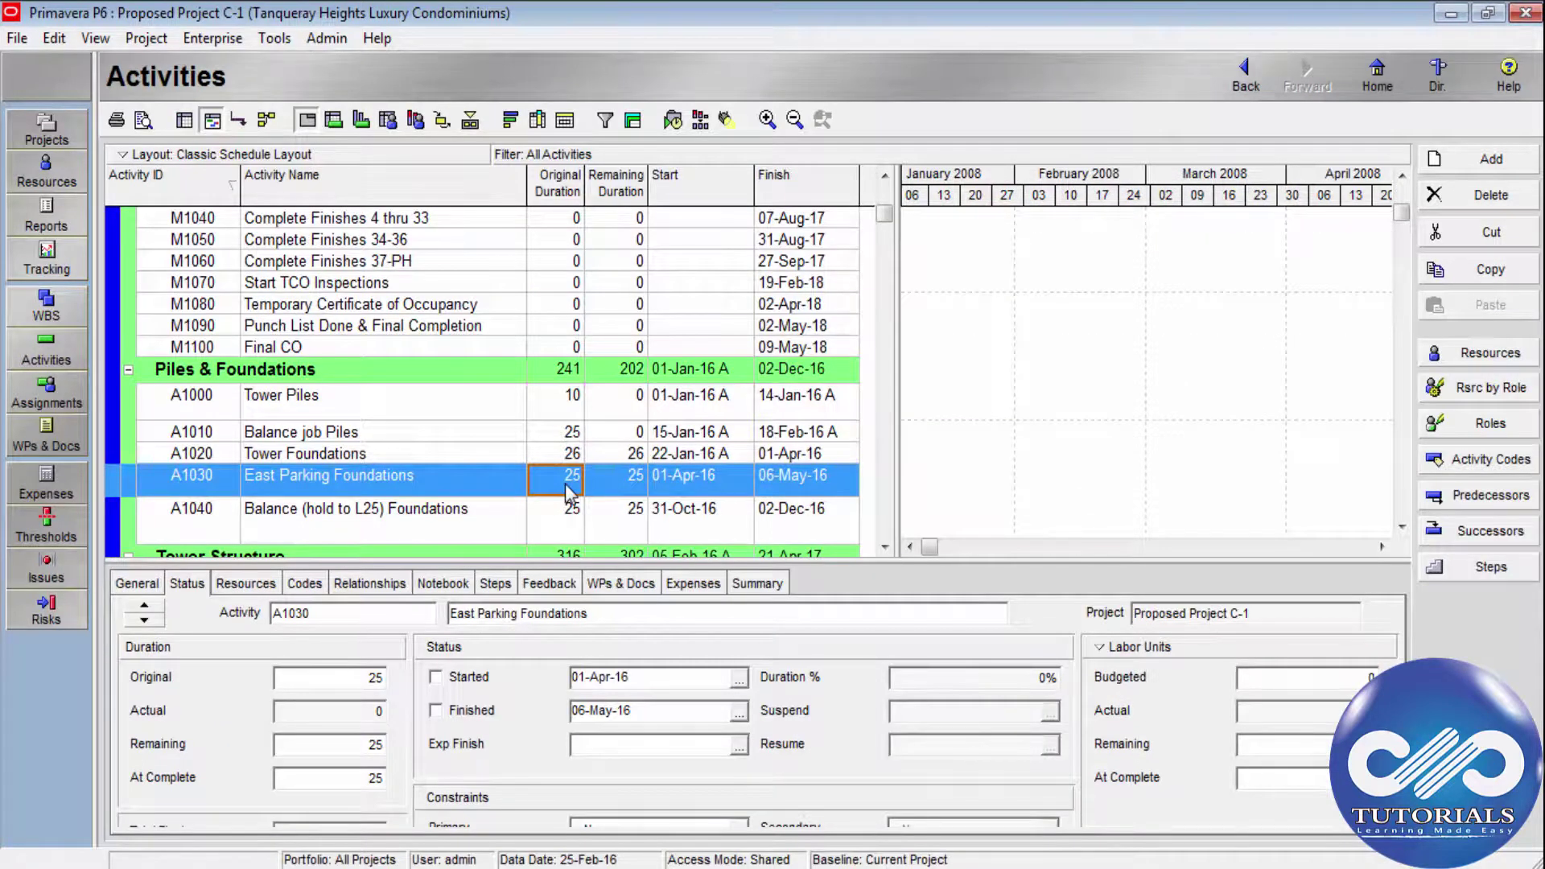
type("35")
key("Return")
scroll(780, 482, "down", 1)
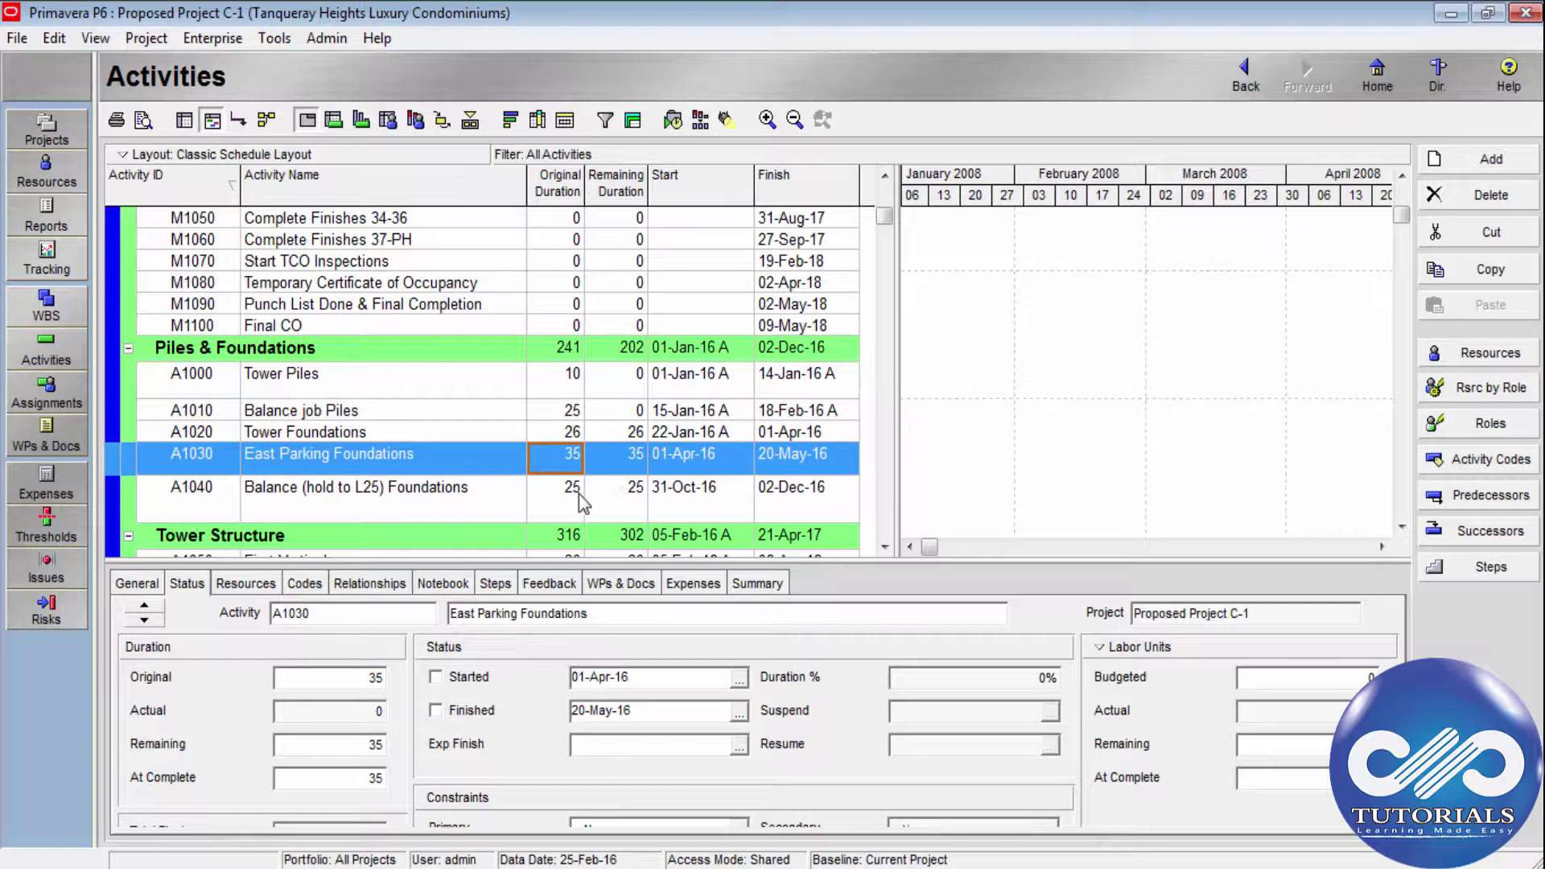
Step: Set Tower Foundations' original duration to 36 days
left_click(668, 438)
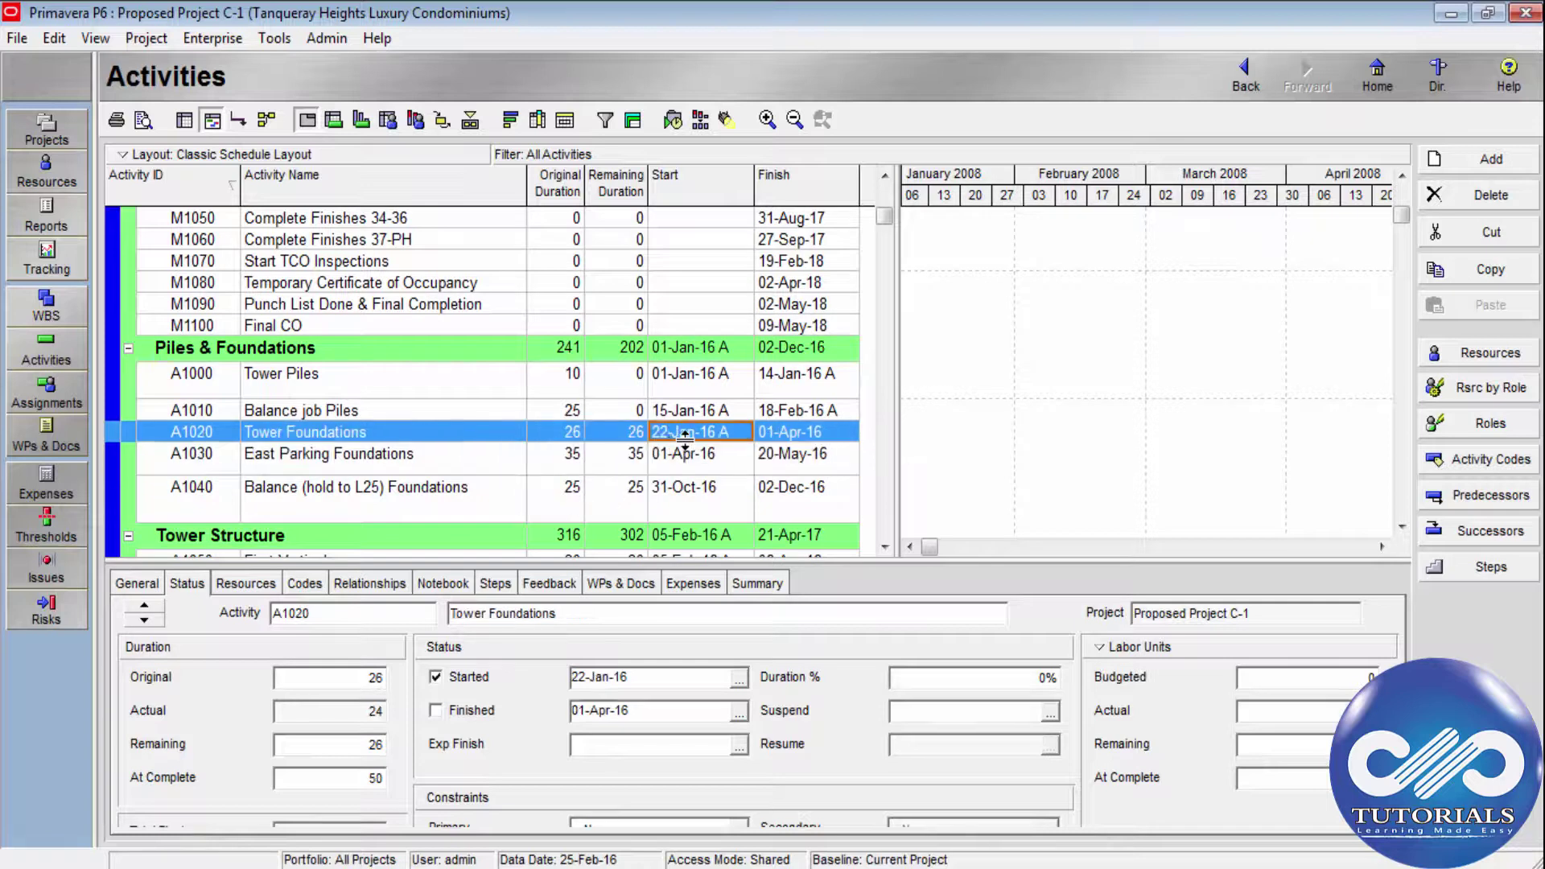
left_click(570, 438)
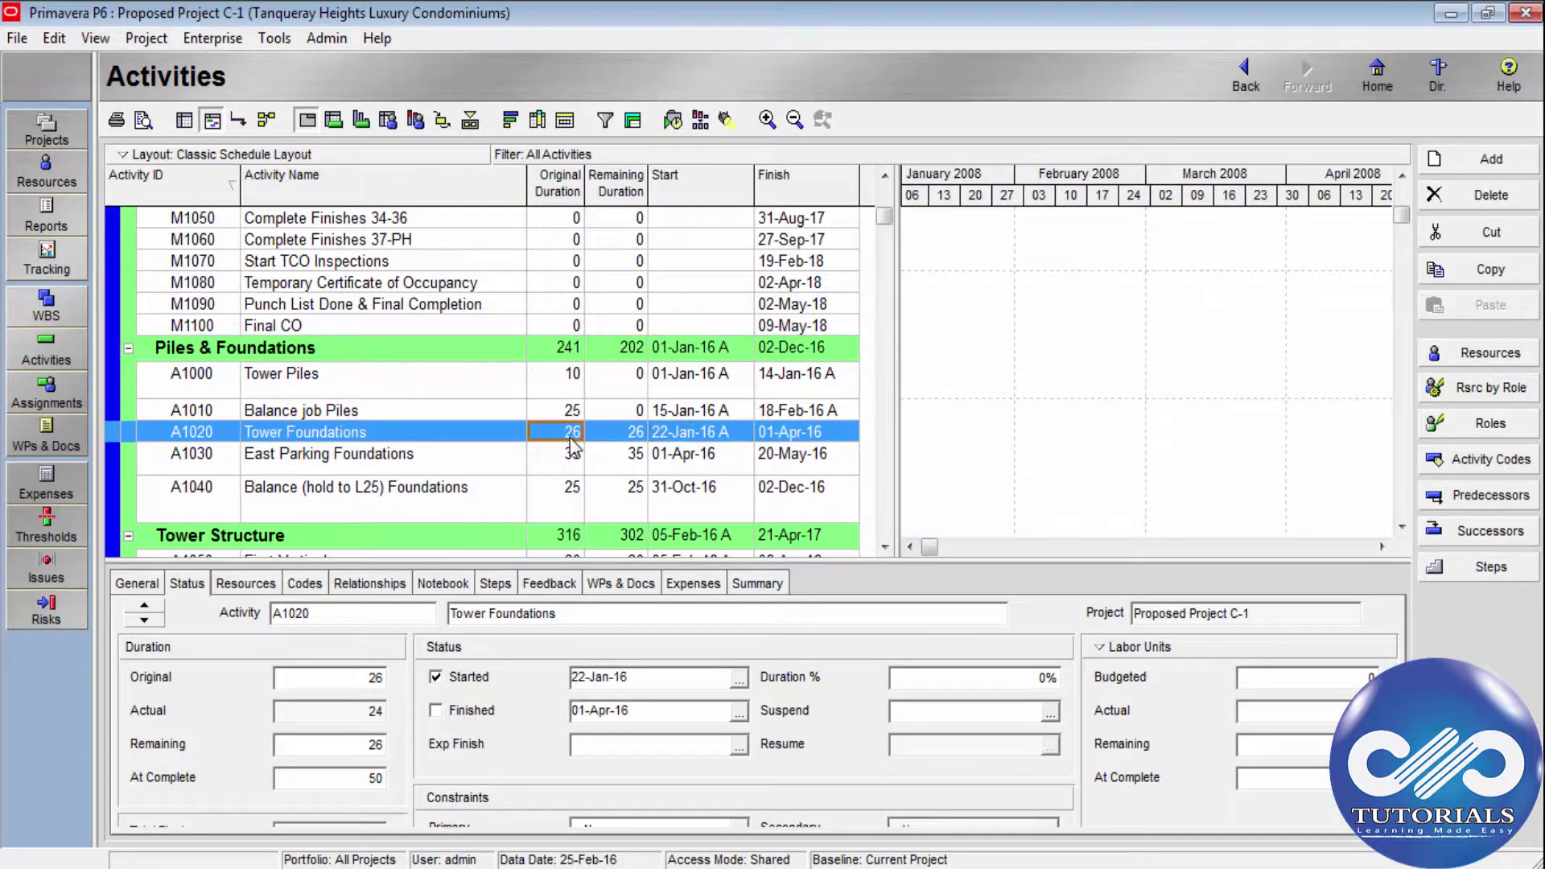
type("36")
key("Return")
left_click(631, 437)
Step: Set Tower Foundations' remaining duration to 36 in the Status tab, toggling between 26 and 36
left_click(377, 745)
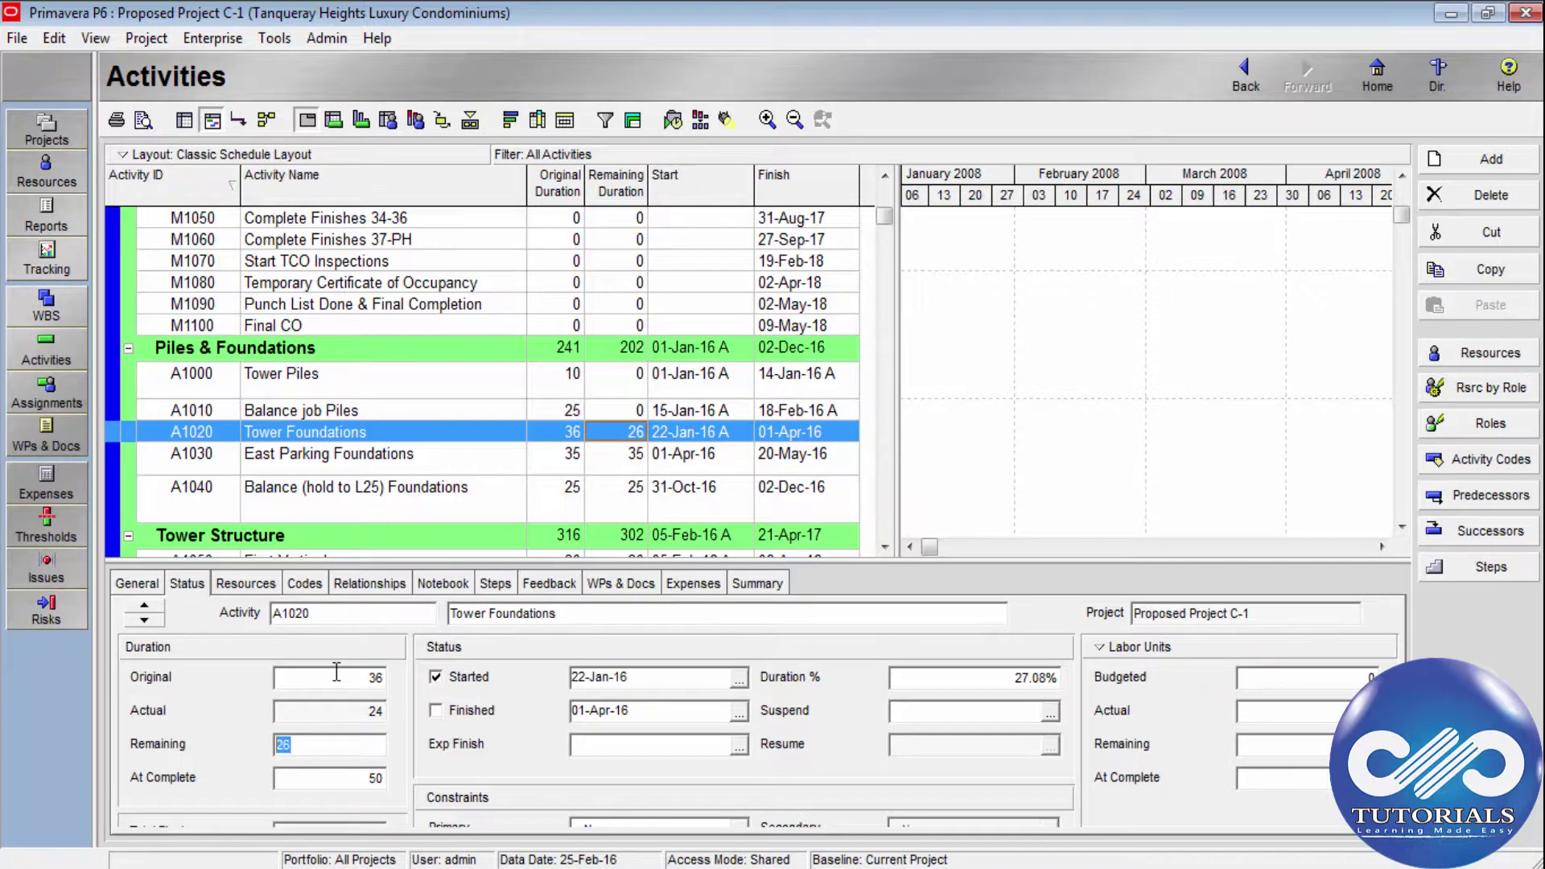
left_click(305, 746)
left_click_drag(320, 749, 279, 747)
type("36")
key("Return")
left_click_drag(368, 745, 264, 748)
key("Return")
left_click_drag(321, 751, 264, 751)
key("Return")
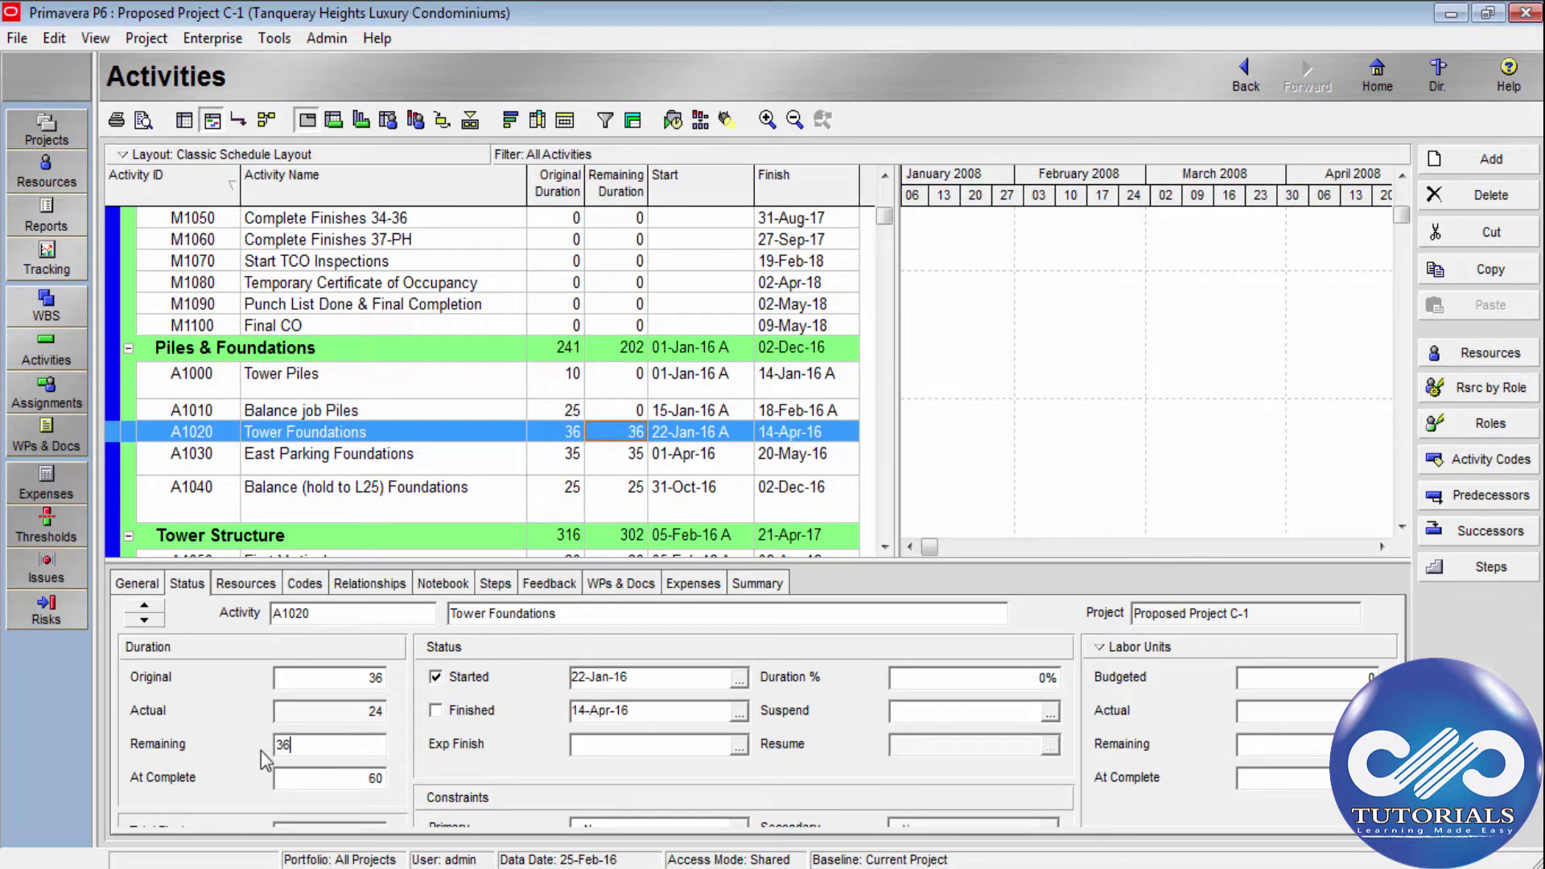